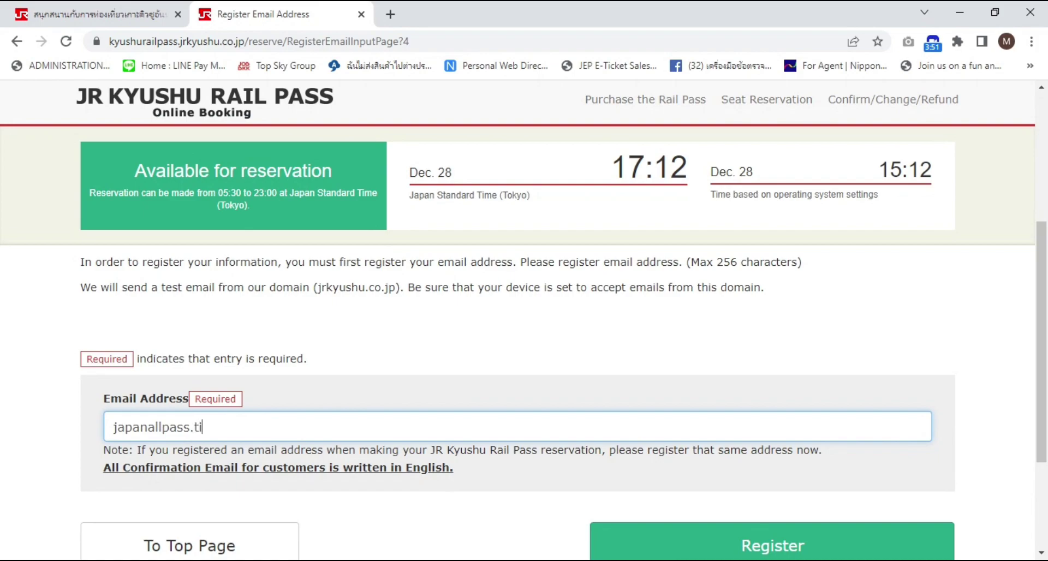
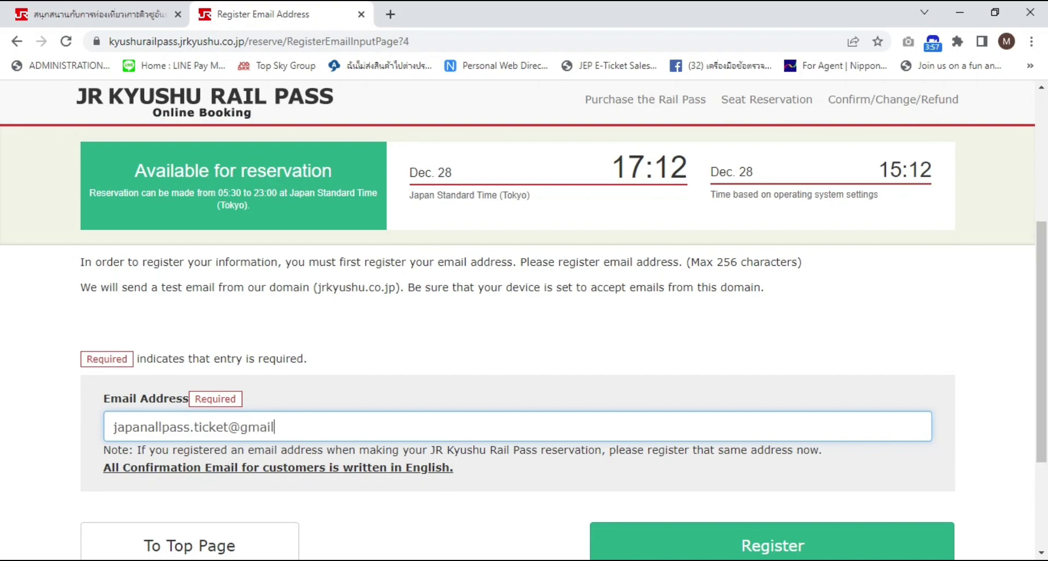
Submit the entered e-mail address with Register to reach the Registration Accepted page
scroll(575, 357, "down", 2)
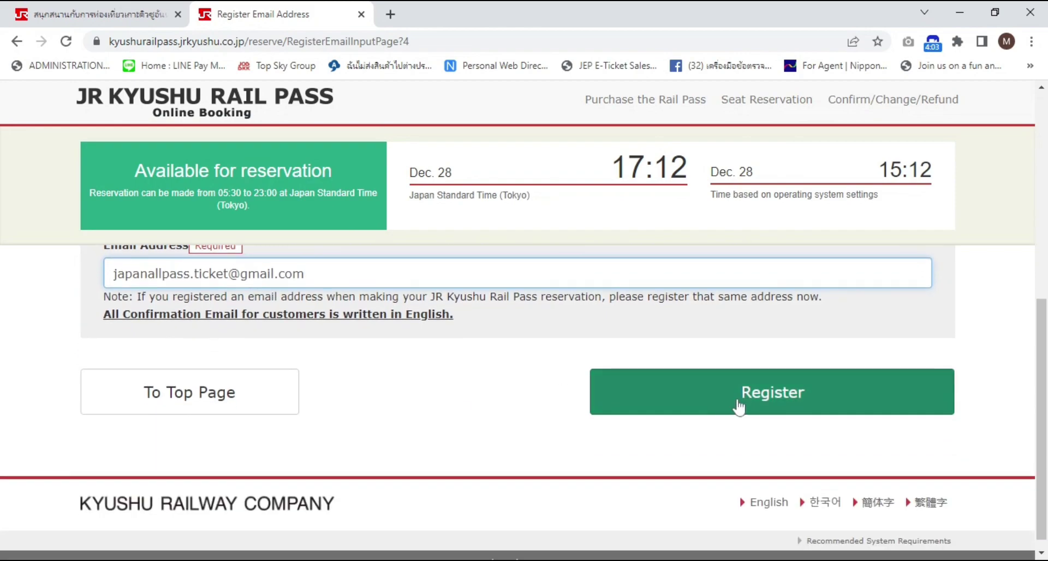
left_click(739, 406)
scroll(557, 398, "up", 3)
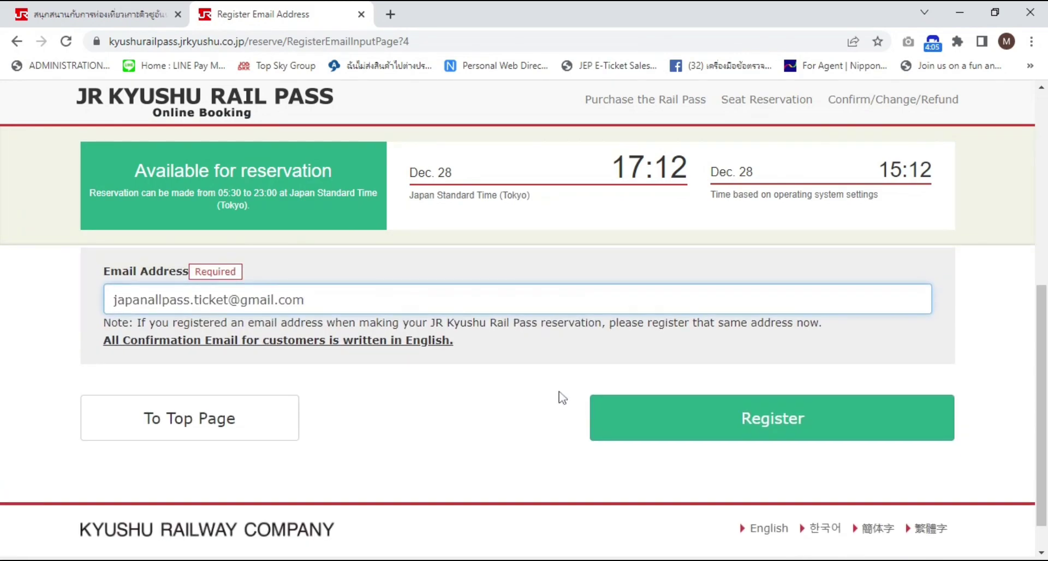
scroll(578, 423, "down", 2)
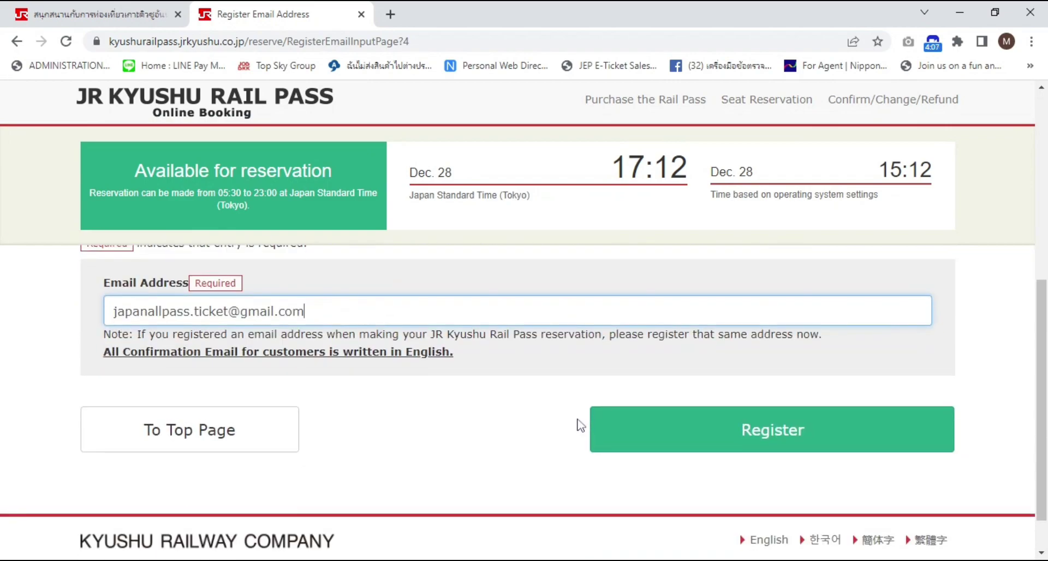
left_click(673, 419)
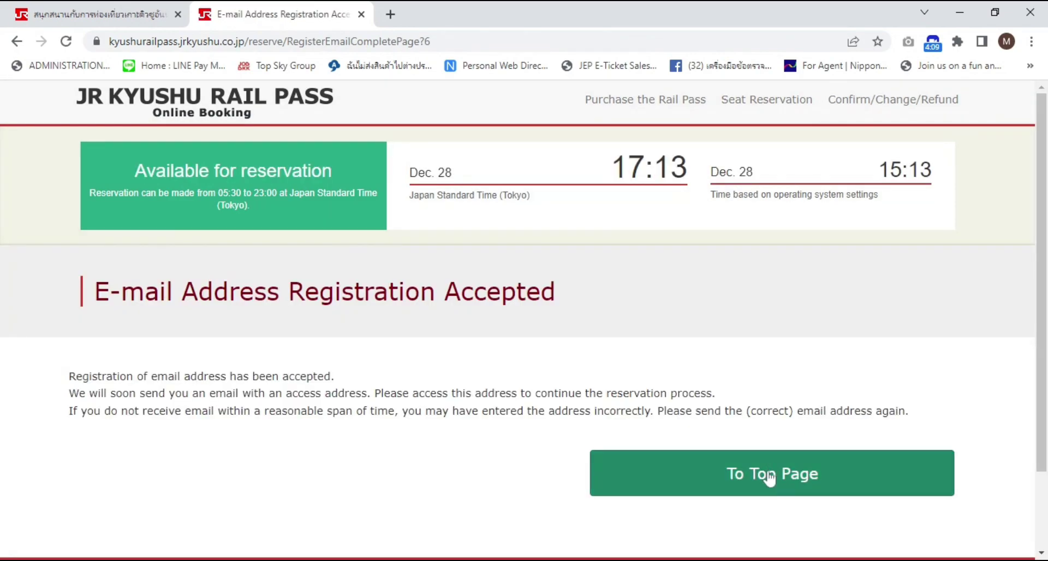
scroll(603, 428, "down", 1)
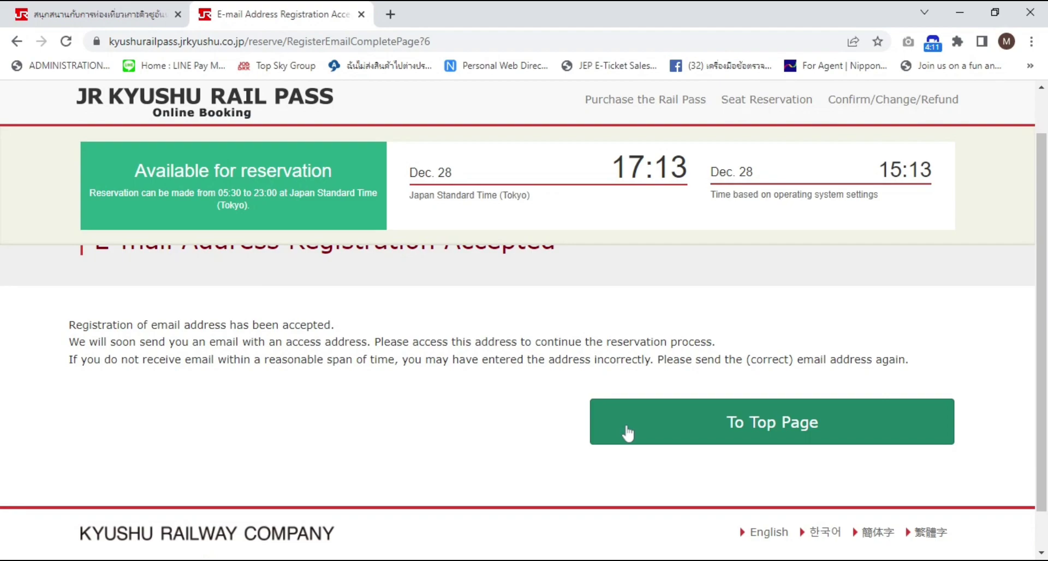
scroll(535, 430, "up", 1)
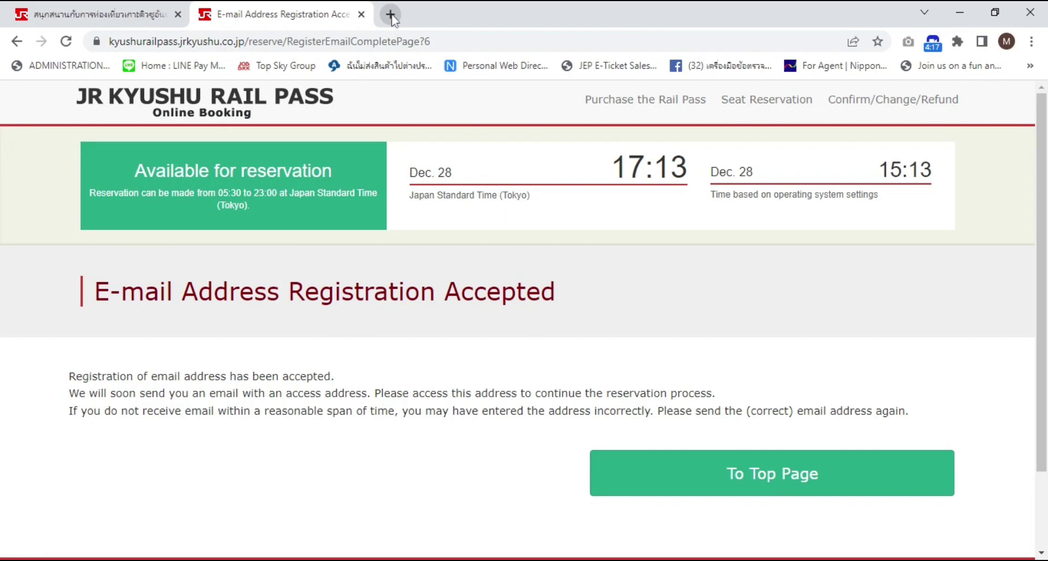
In a new browser tab, open Gmail and the JR Kyushu registration request email
left_click(391, 15)
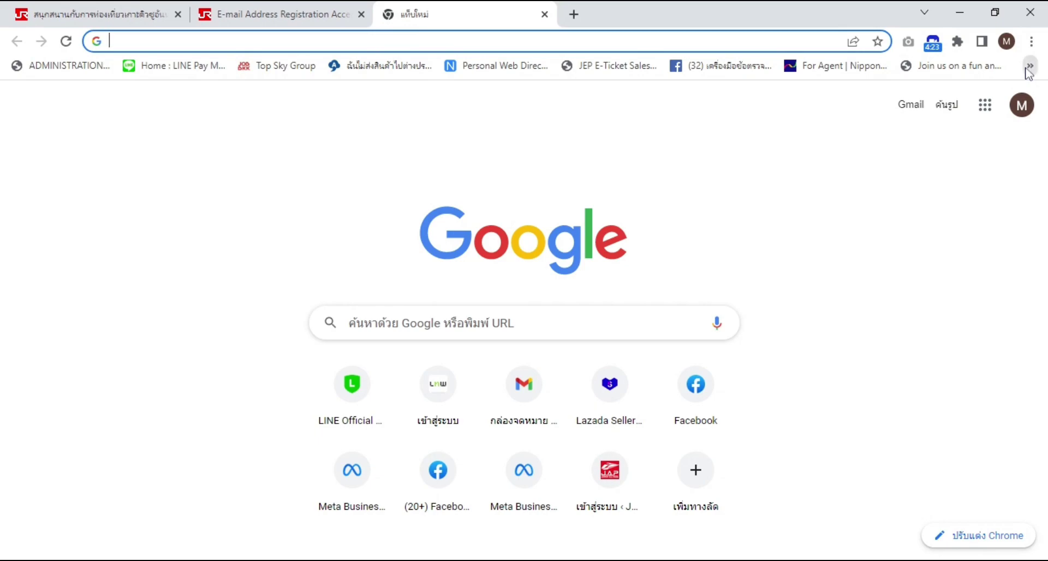
left_click(911, 104)
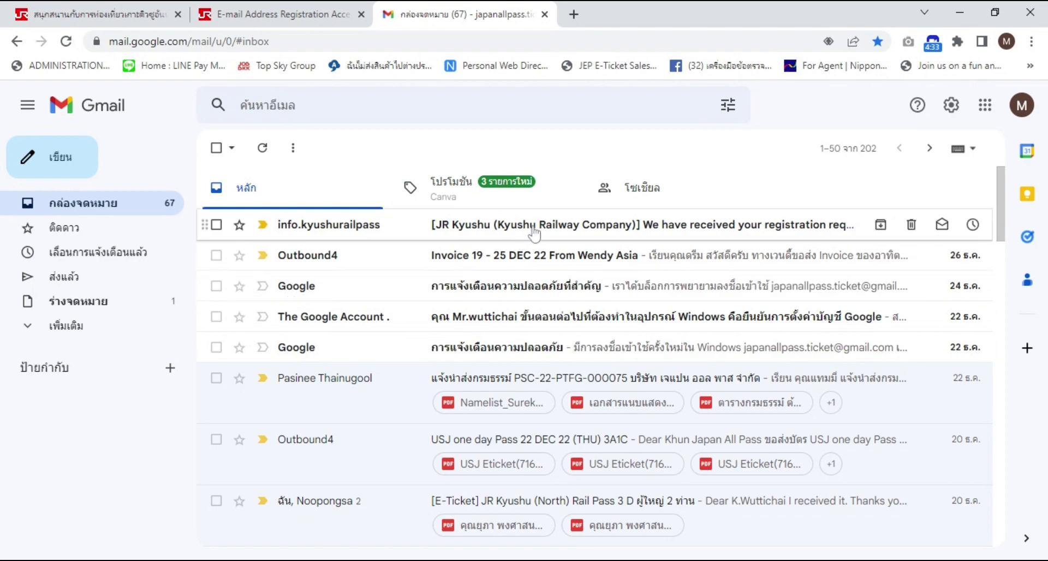
left_click(408, 236)
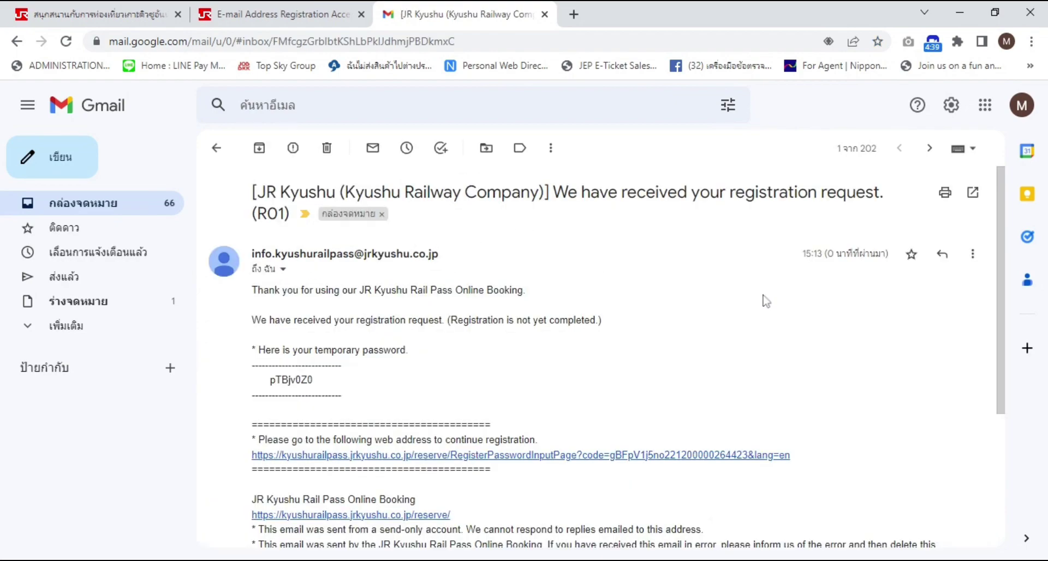
Select the temporary password shown in the registration email
scroll(756, 306, "down", 4)
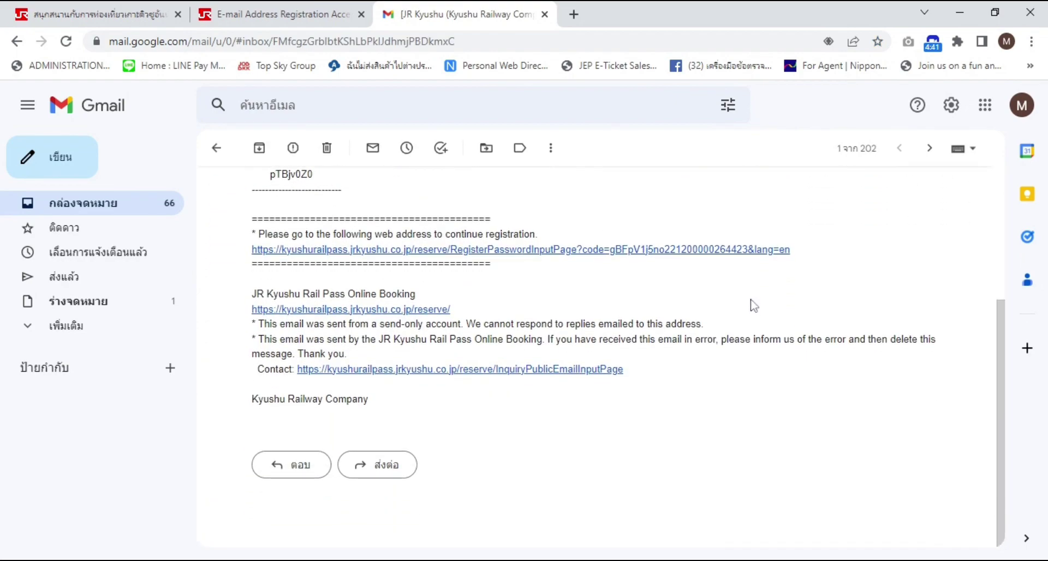
scroll(756, 305, "up", 4)
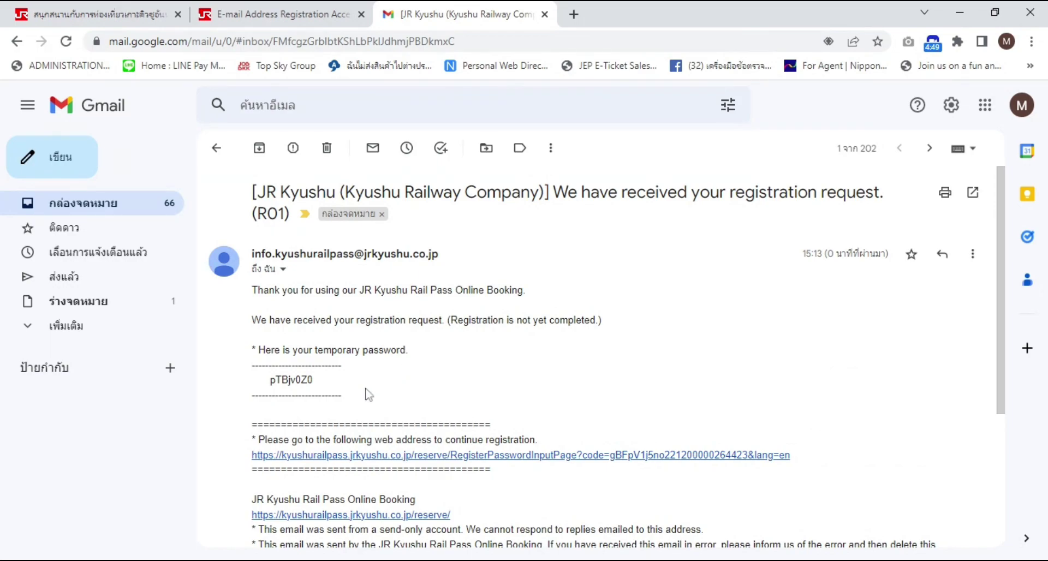
left_click_drag(265, 381, 267, 382)
left_click(332, 378)
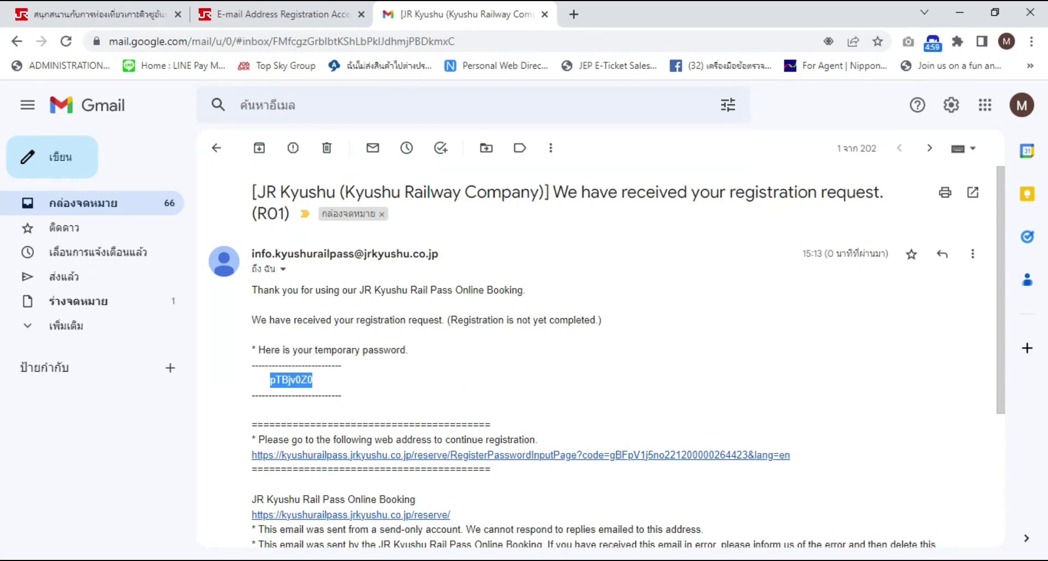
scroll(446, 401, "down", 1)
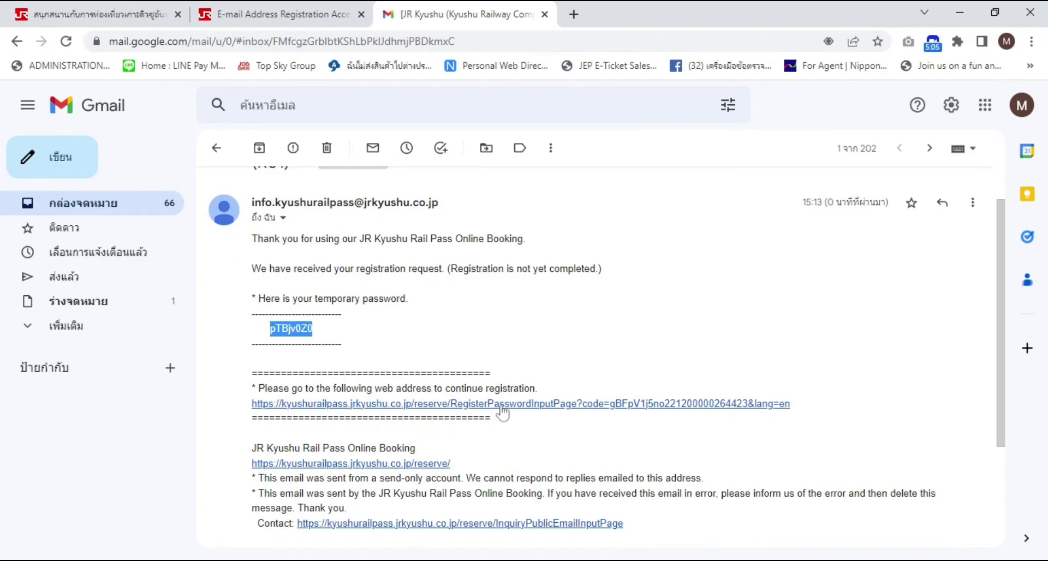
Follow the email's registration link and fill the Set Password form with NipponTravelAgency and reservation details
left_click(502, 407)
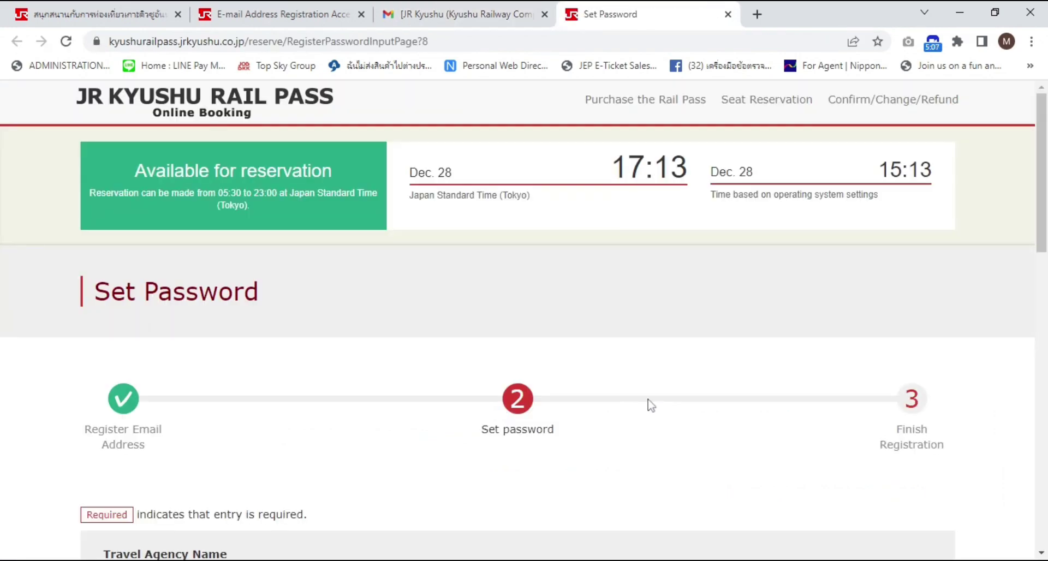
scroll(650, 405, "down", 5)
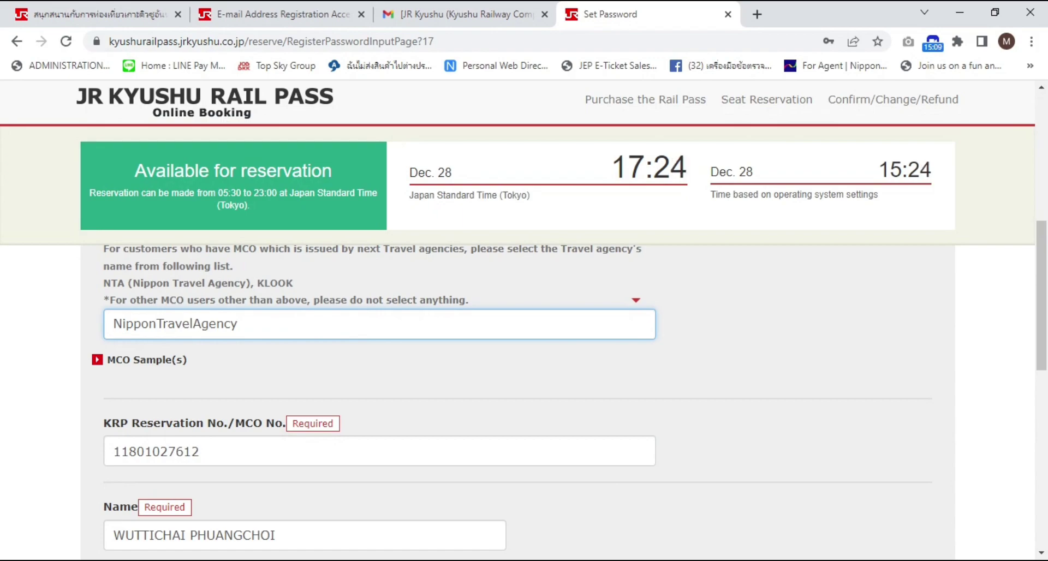
scroll(703, 425, "down", 3)
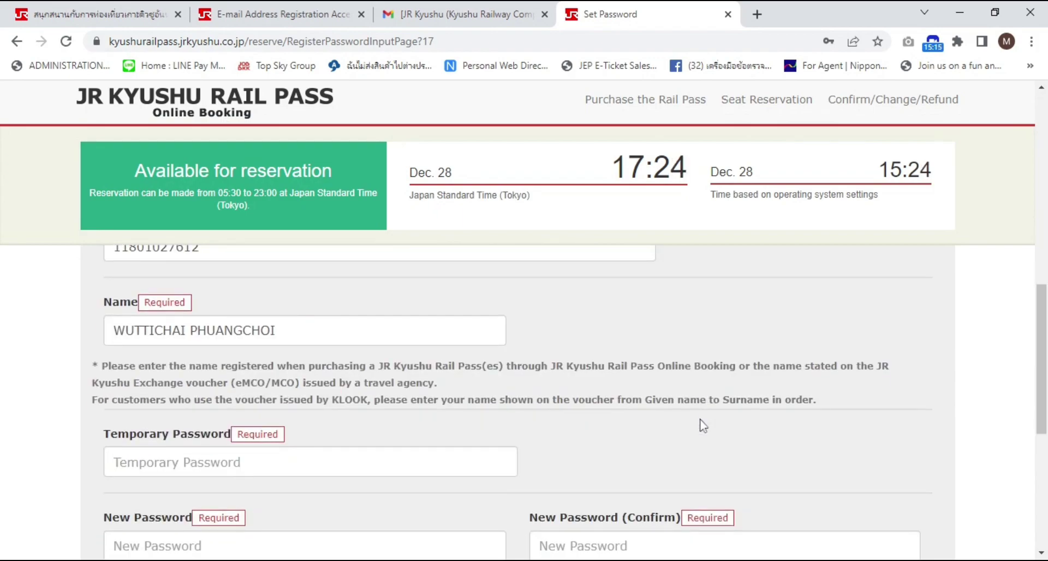
Paste the temporary password, enter and confirm the new account password, and set it
scroll(703, 426, "down", 1)
left_click(219, 410)
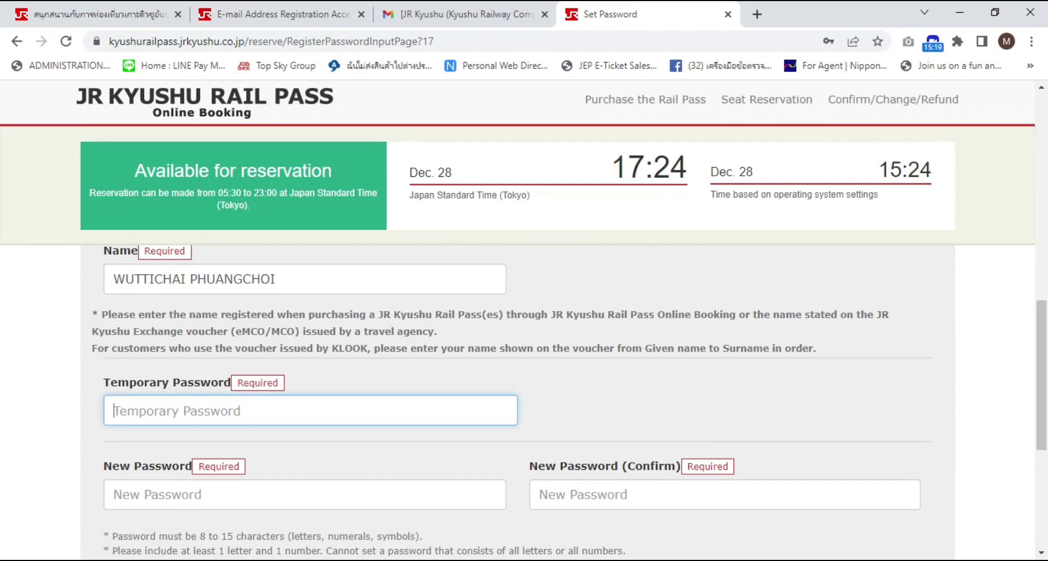
key("ctrl+v")
key("Tab")
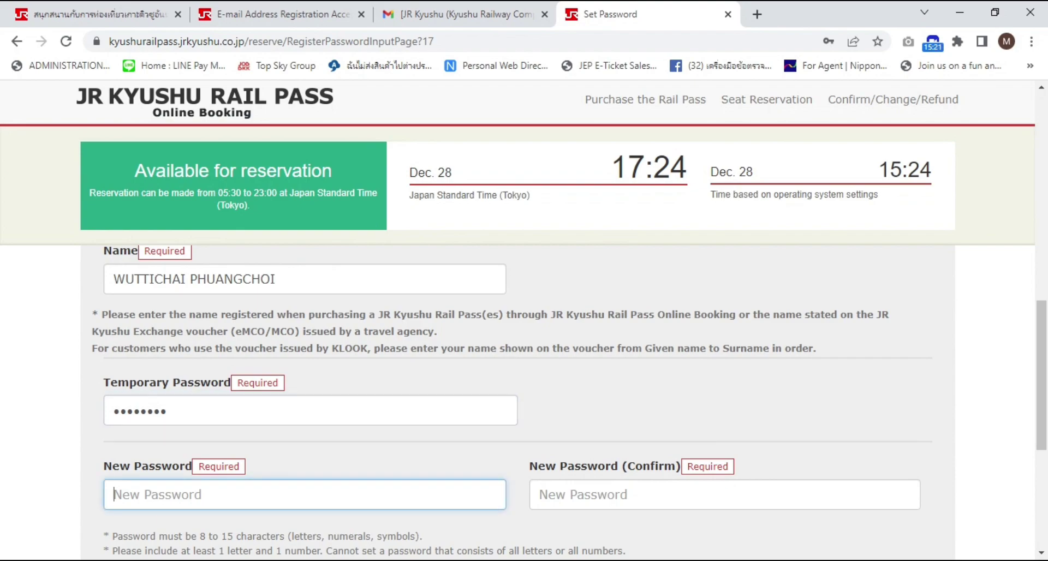
scroll(580, 479, "down", 2)
type("•••••")
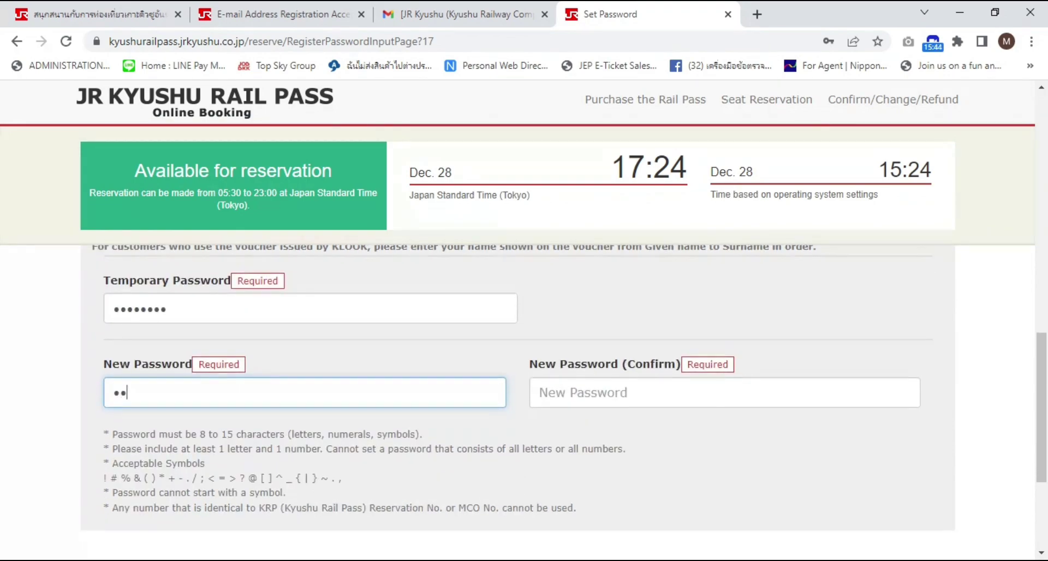
type("••••••••")
key("Tab")
type("•••••")
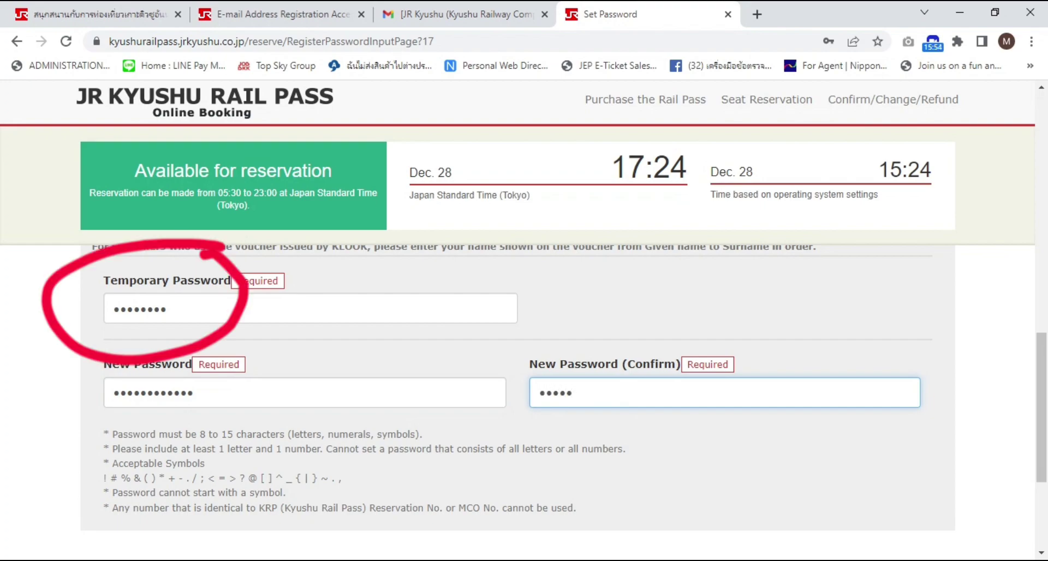
type("•••••")
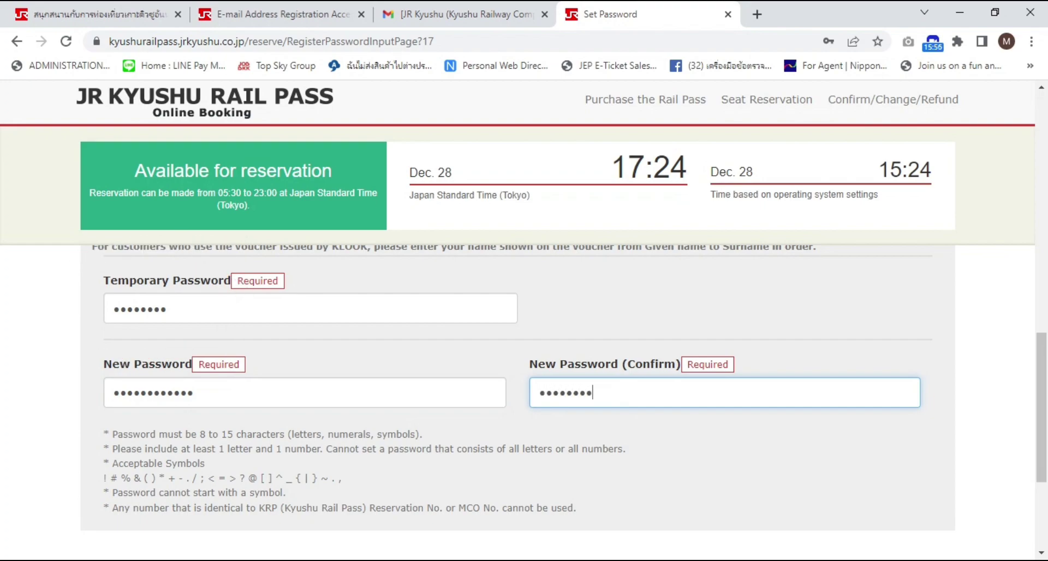
type("••")
scroll(765, 383, "down", 3)
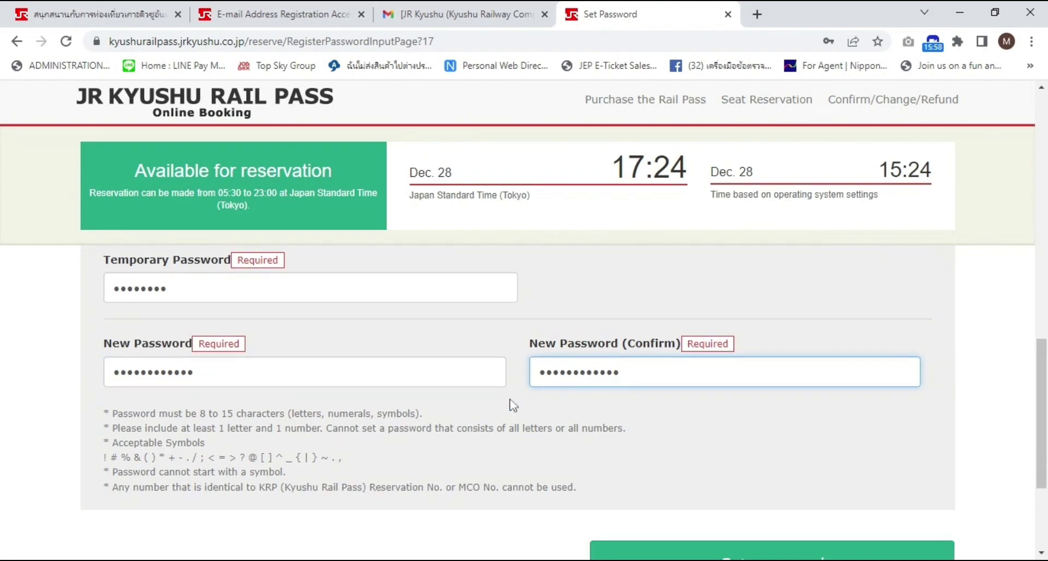
left_click(764, 383)
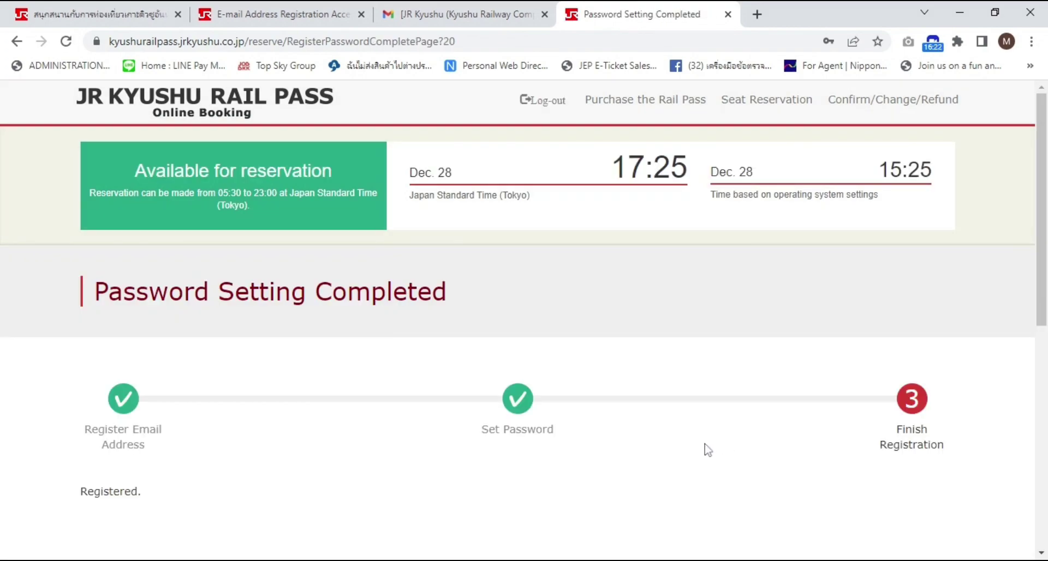
Review the Password Setting Completed page and return to the booking site's top page
scroll(707, 447, "down", 2)
scroll(459, 455, "down", 3)
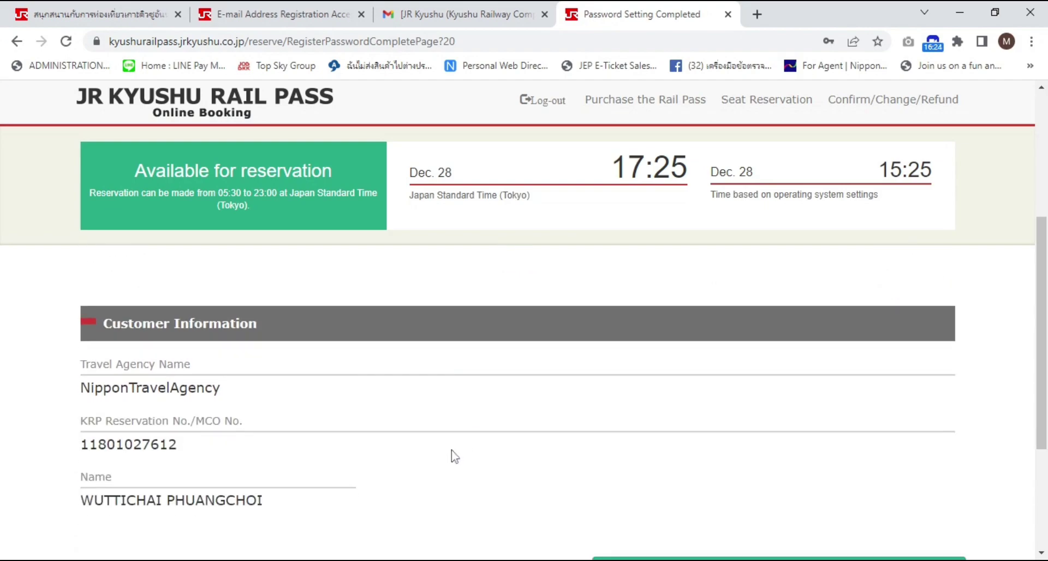
scroll(440, 469, "down", 1)
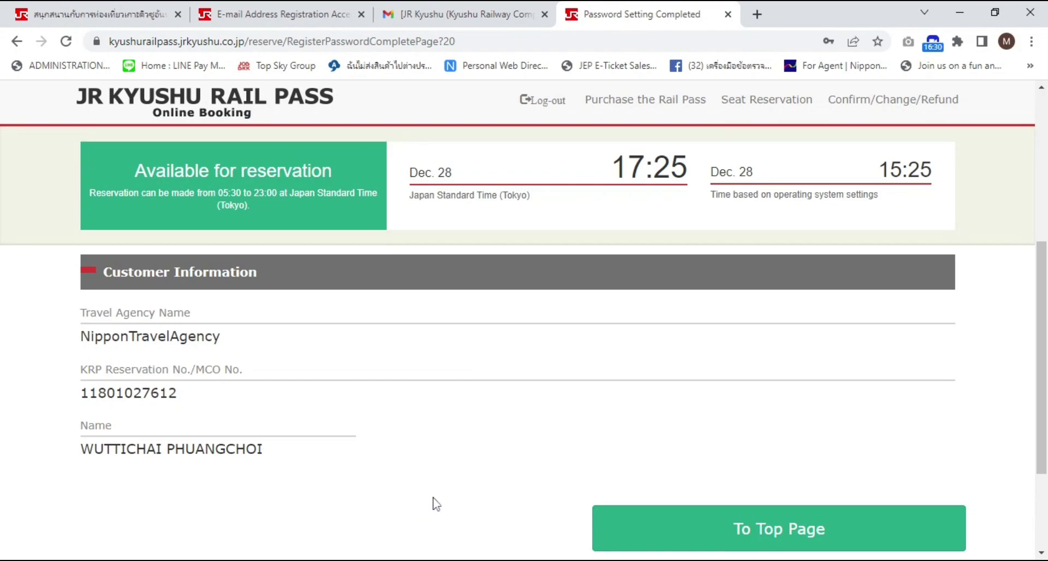
scroll(466, 486, "down", 2)
scroll(467, 486, "up", 1)
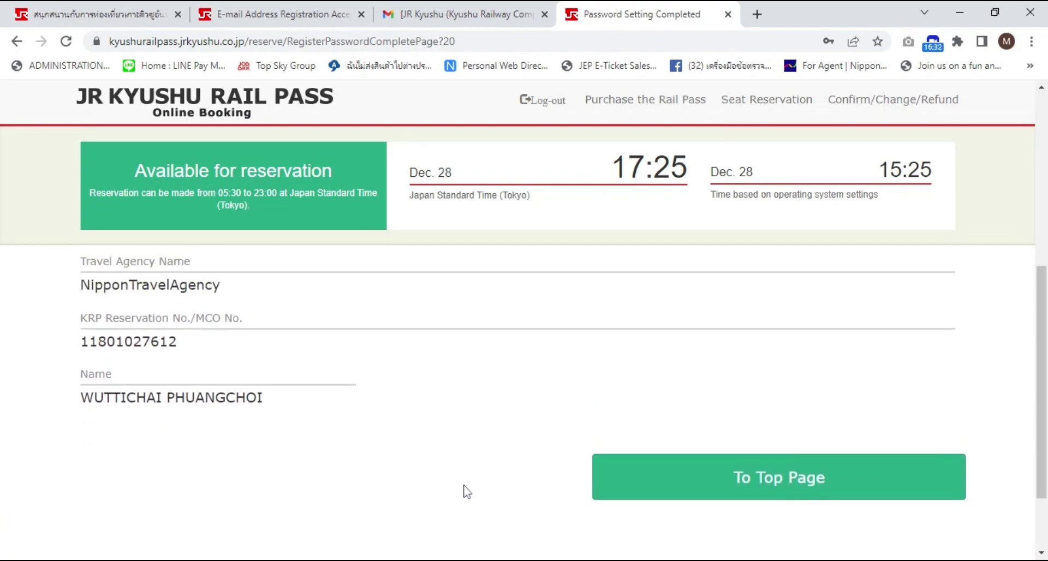
scroll(466, 487, "down", 1)
scroll(464, 491, "down", 1)
scroll(516, 491, "up", 3)
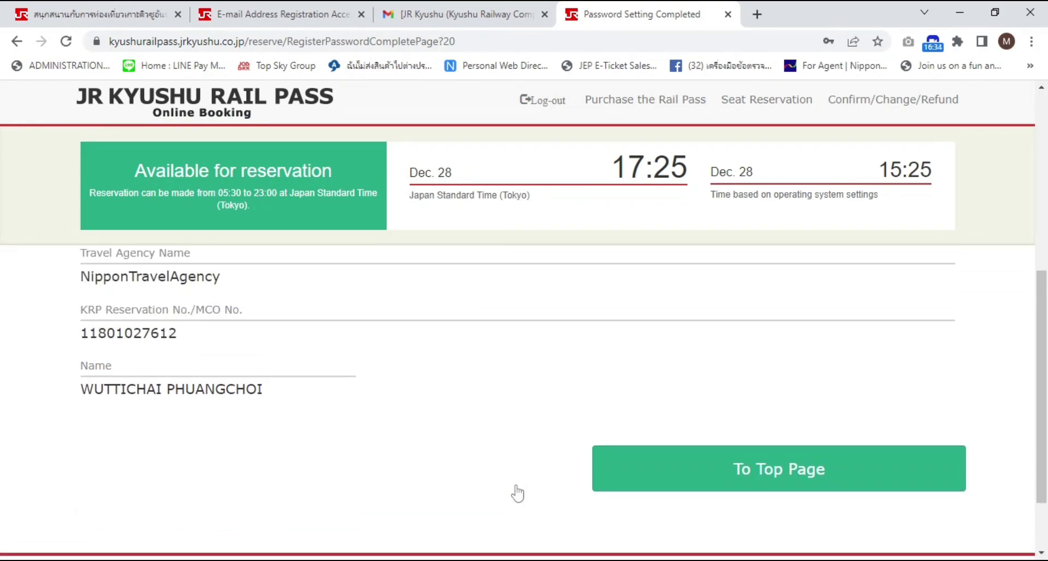
scroll(512, 491, "up", 5)
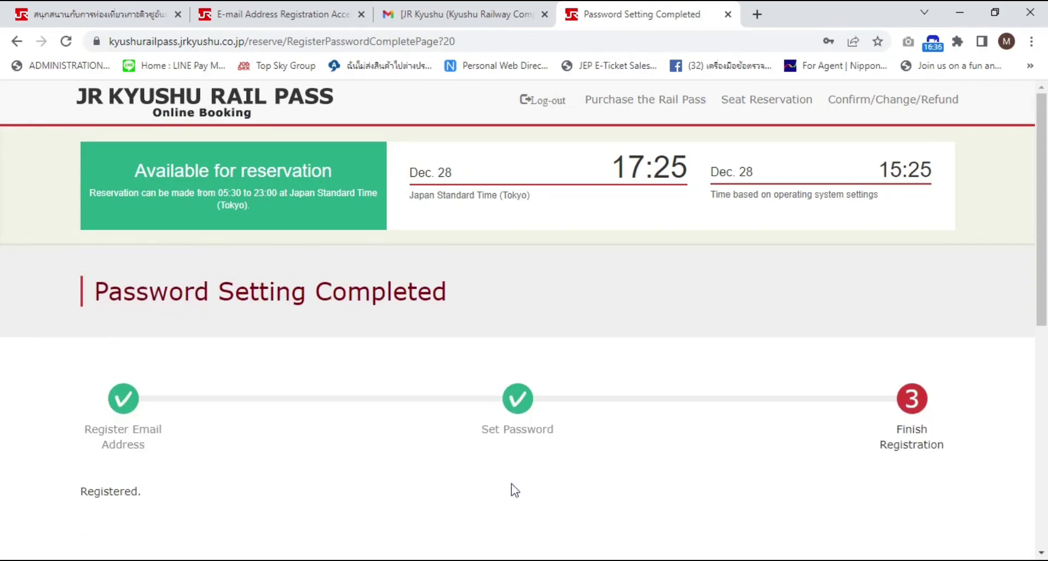
scroll(514, 490, "down", 5)
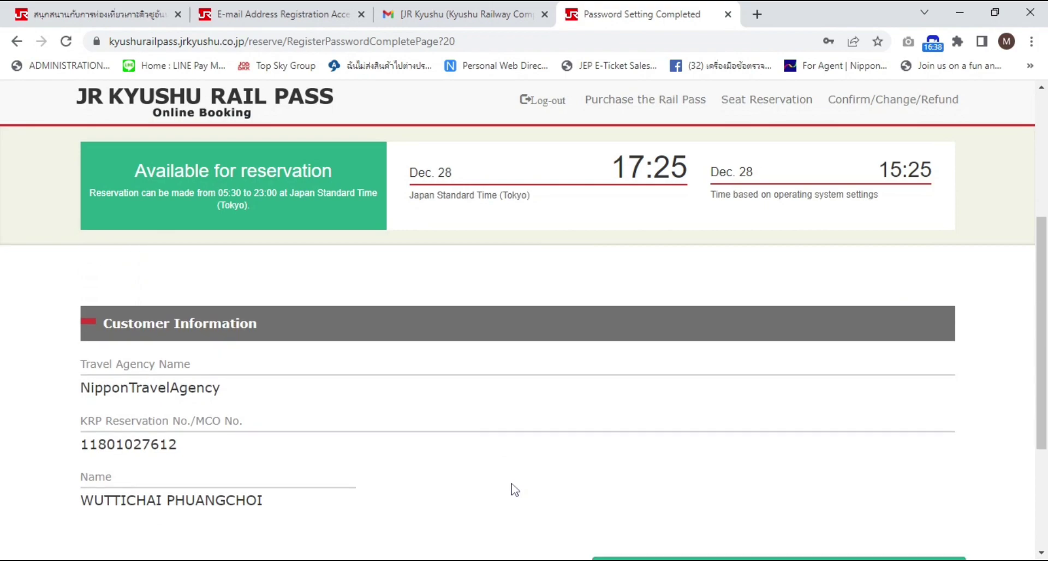
scroll(514, 489, "down", 5)
scroll(517, 489, "up", 3)
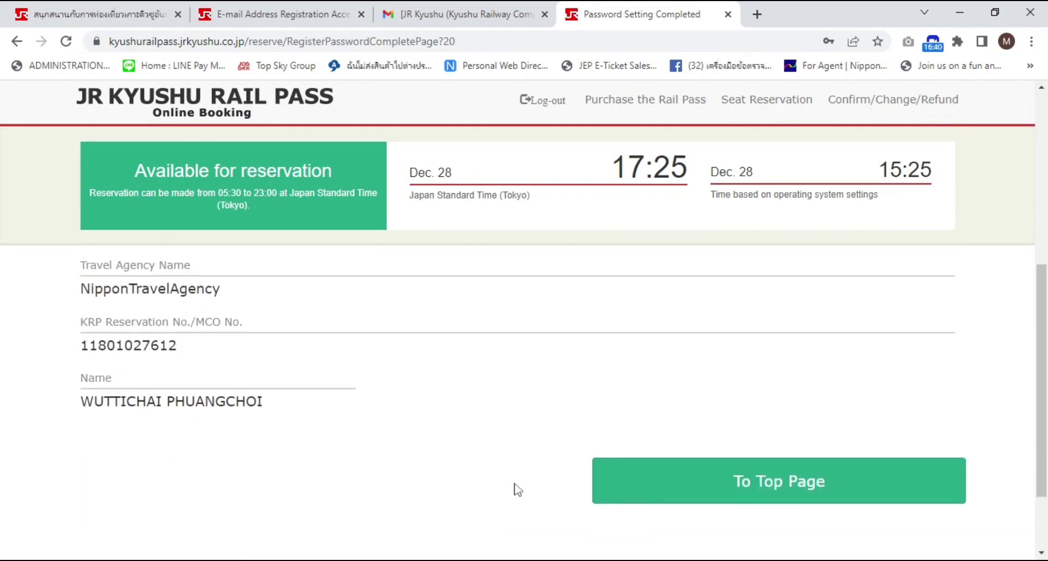
scroll(523, 491, "up", 1)
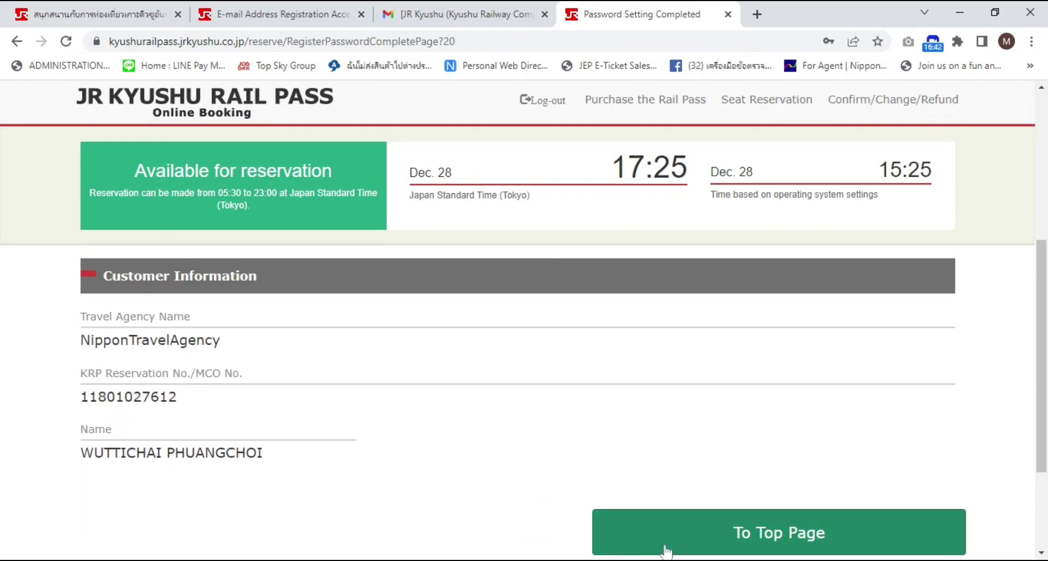
left_click(681, 551)
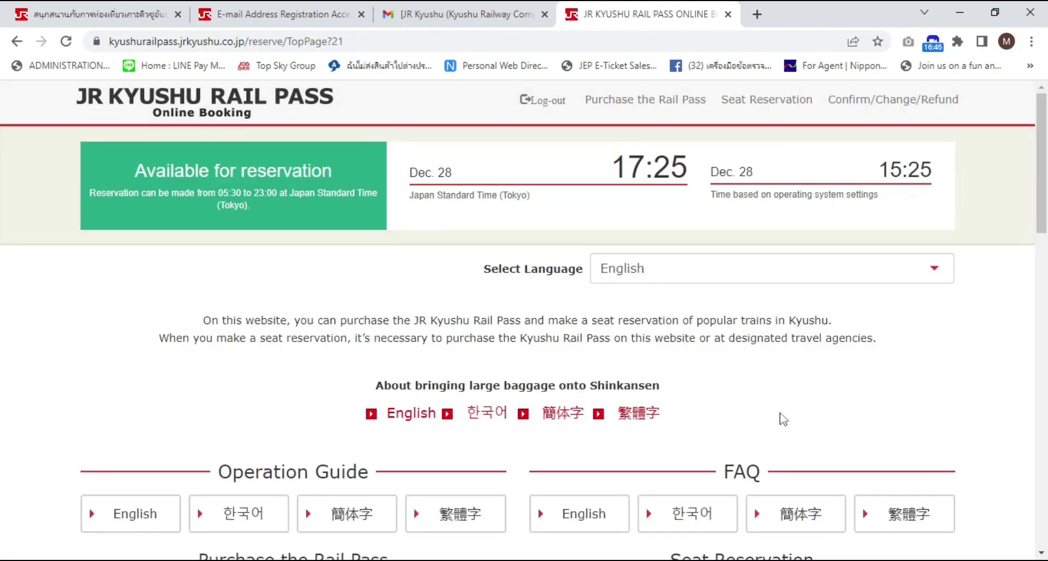
Start a new booking from the Seat Reservation card on the top page
scroll(854, 370, "down", 4)
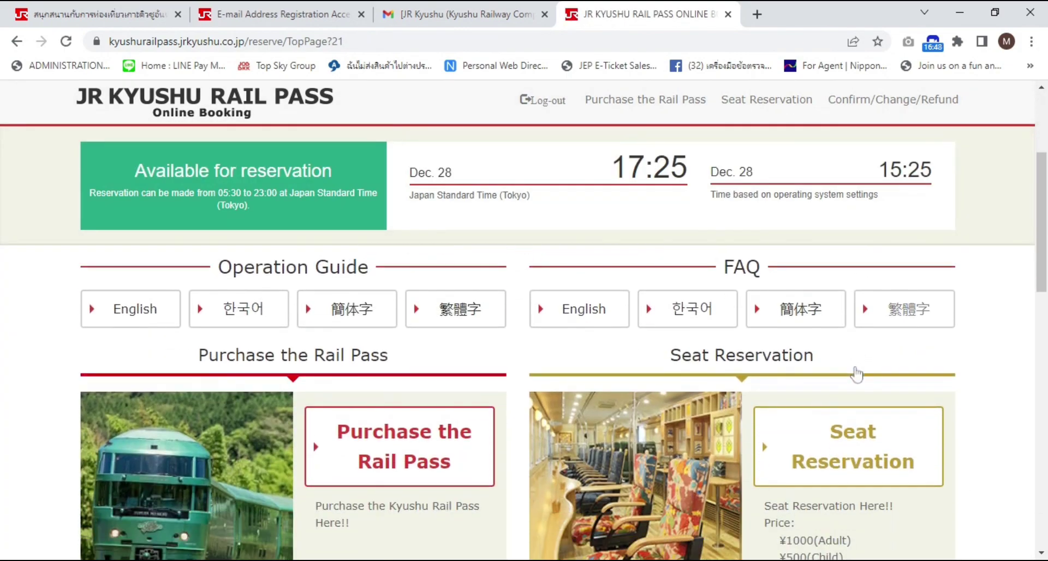
scroll(855, 373, "down", 10)
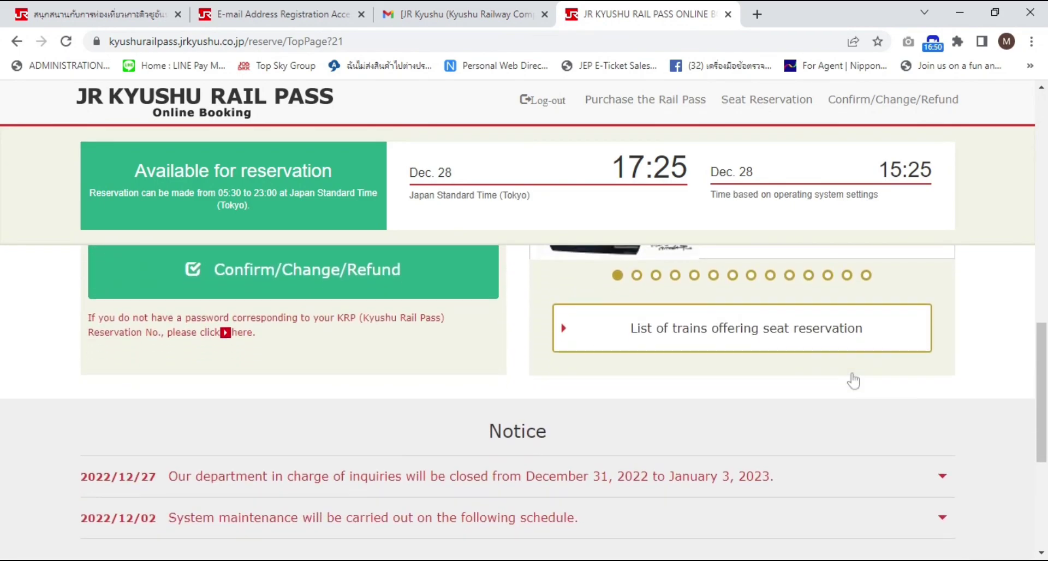
scroll(853, 380, "down", 2)
scroll(853, 382, "up", 1)
scroll(853, 382, "down", 4)
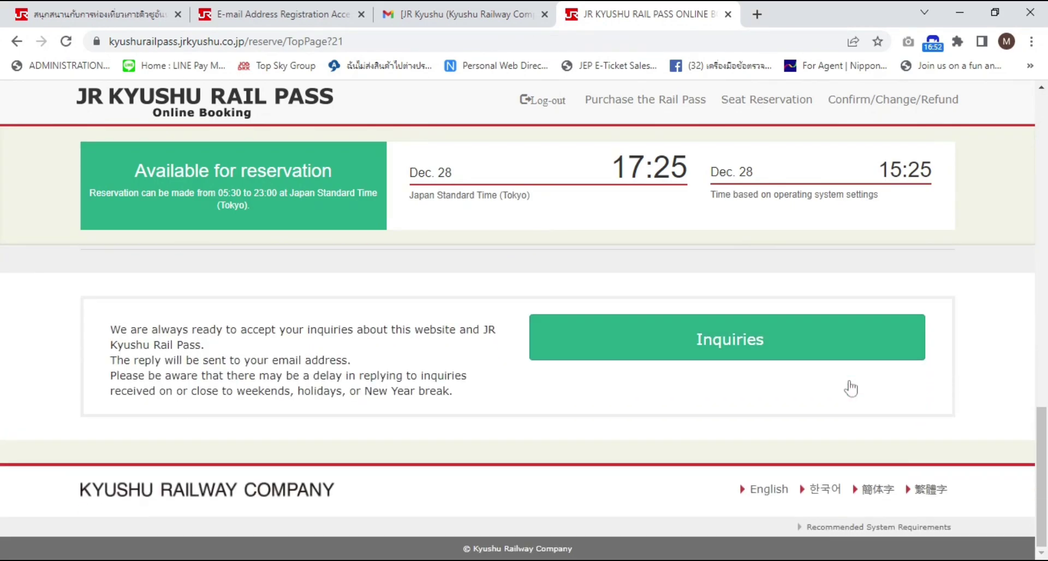
scroll(850, 388, "up", 5)
scroll(849, 381, "up", 10)
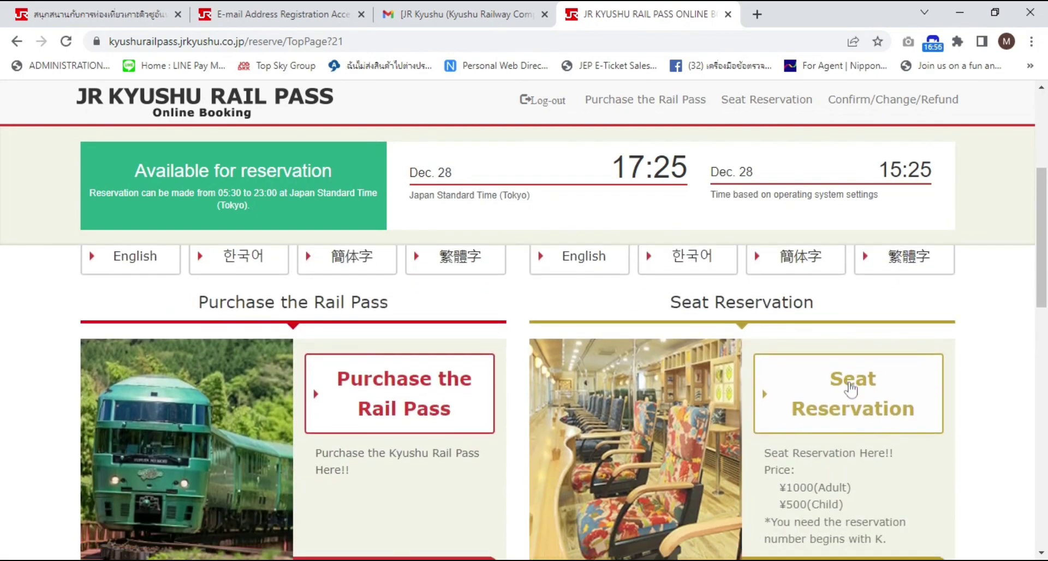
left_click(850, 389)
Choose the Yufuin no mori / Yufu train with Reserved Seat as the facility
scroll(839, 399, "down", 3)
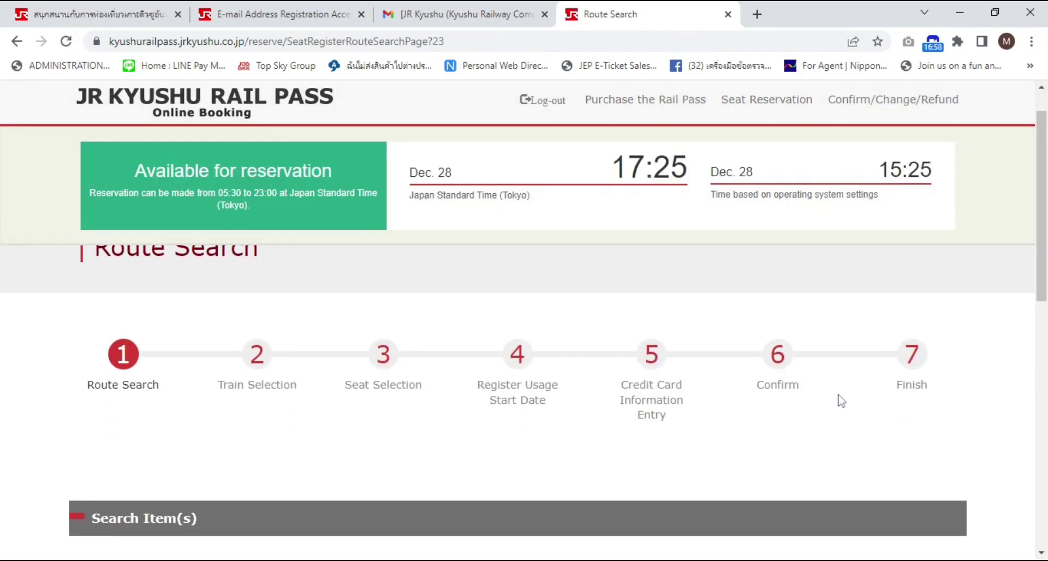
scroll(839, 397, "up", 3)
scroll(840, 397, "down", 5)
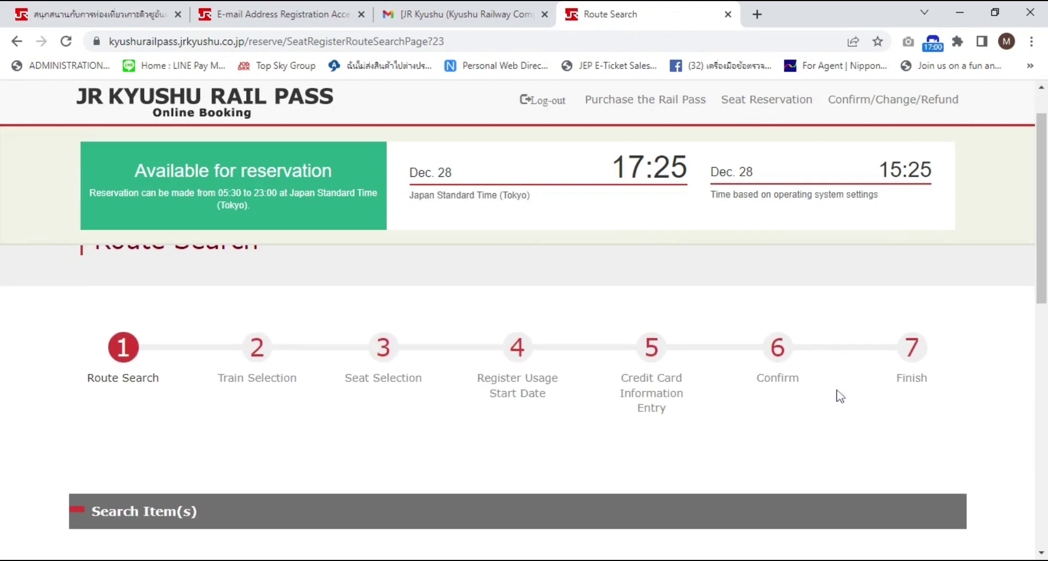
scroll(840, 397, "down", 2)
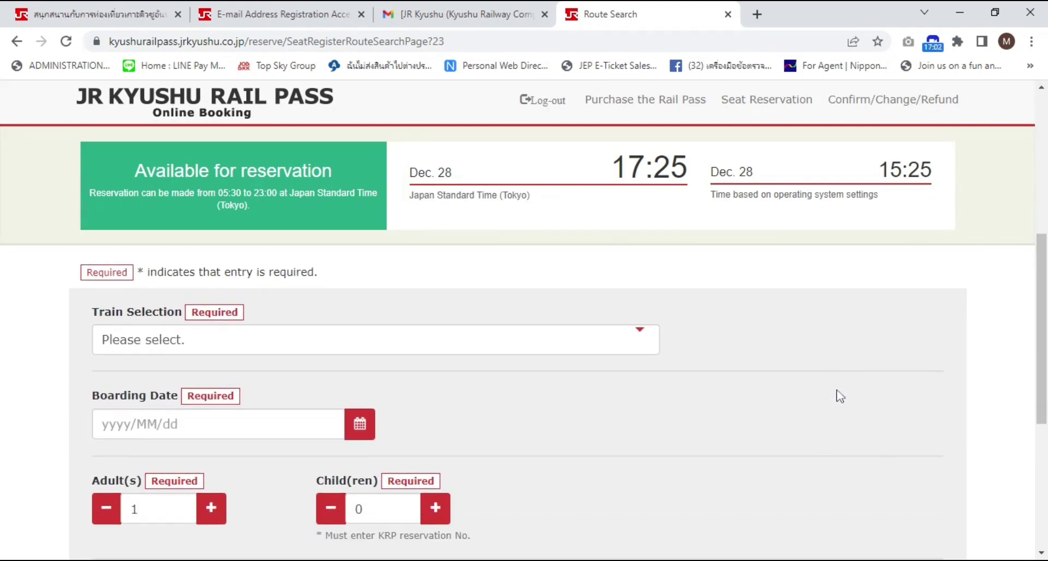
scroll(839, 396, "up", 1)
scroll(839, 396, "down", 5)
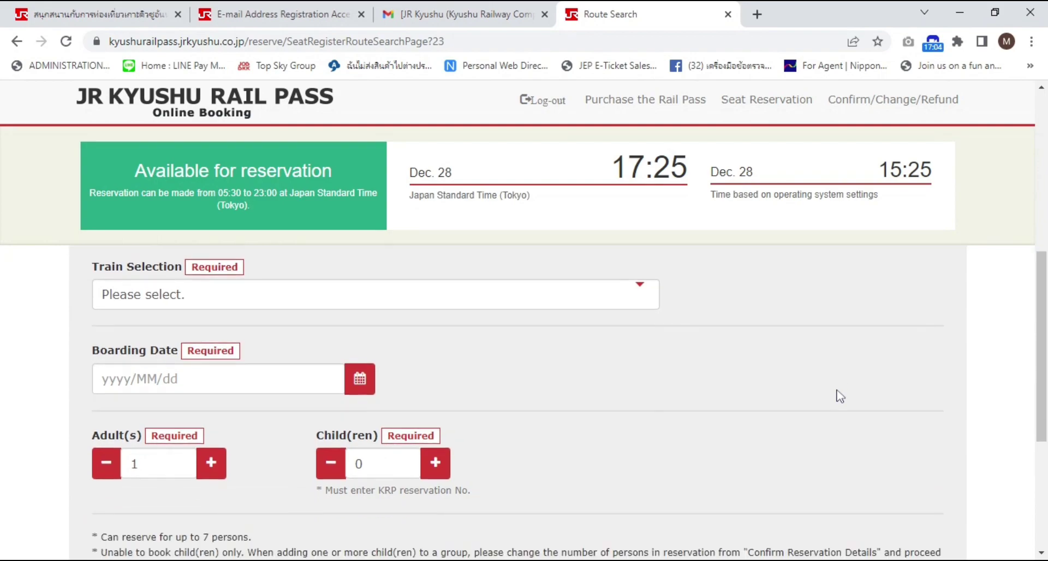
scroll(824, 398, "up", 3)
scroll(817, 401, "up", 2)
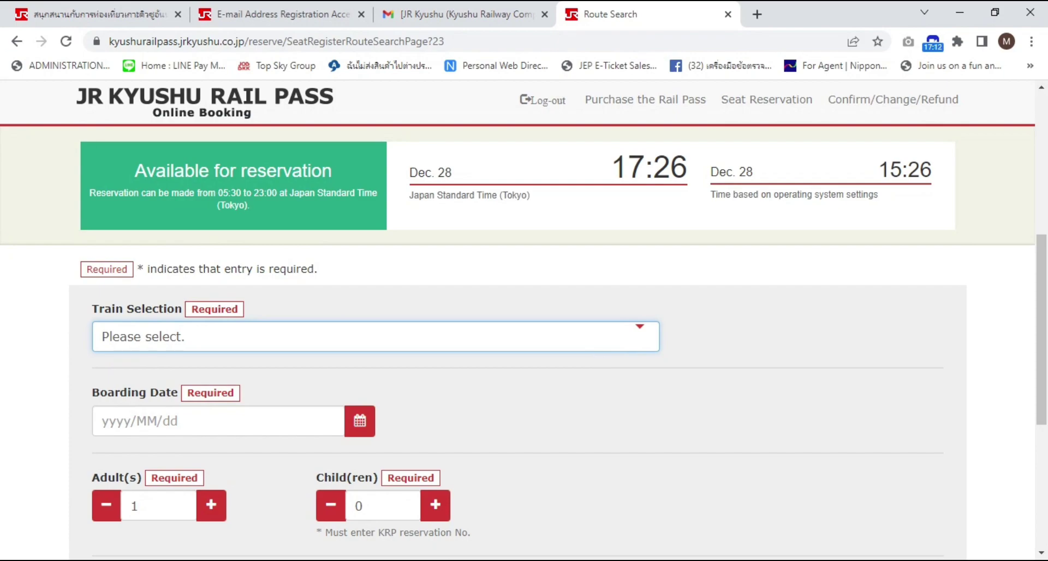
key("Down")
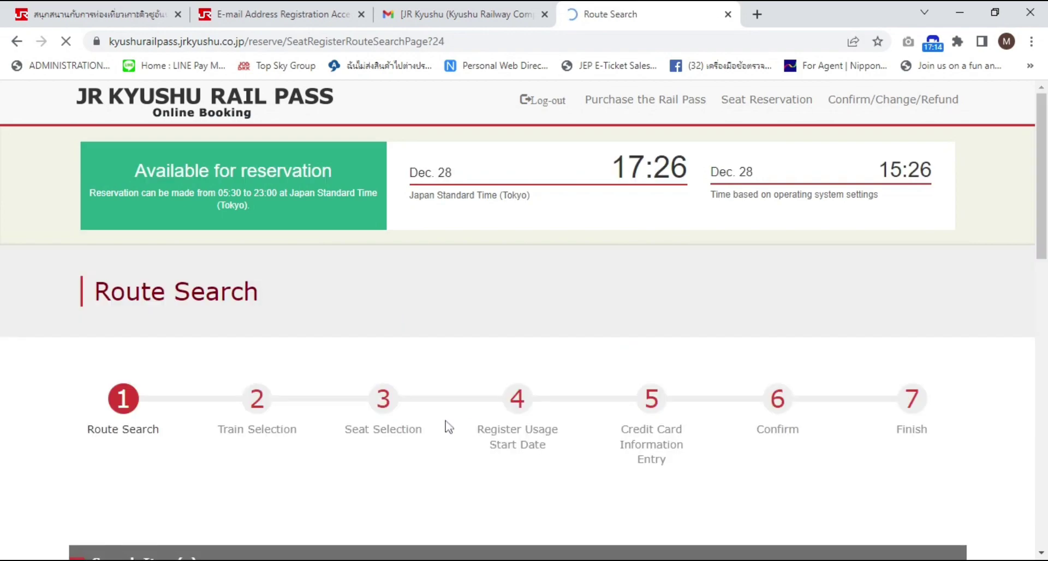
scroll(489, 441, "down", 6)
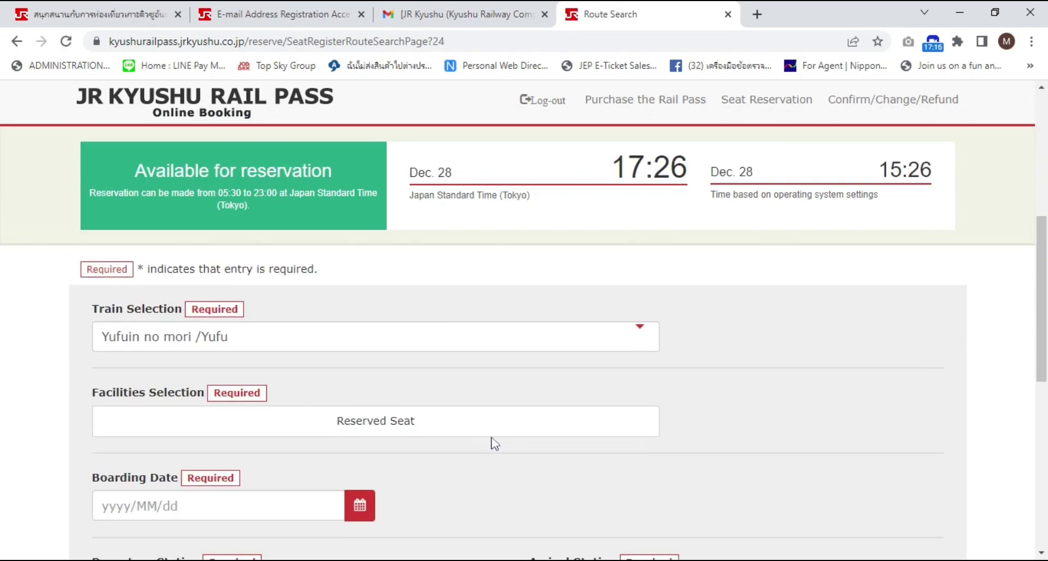
left_click(386, 326)
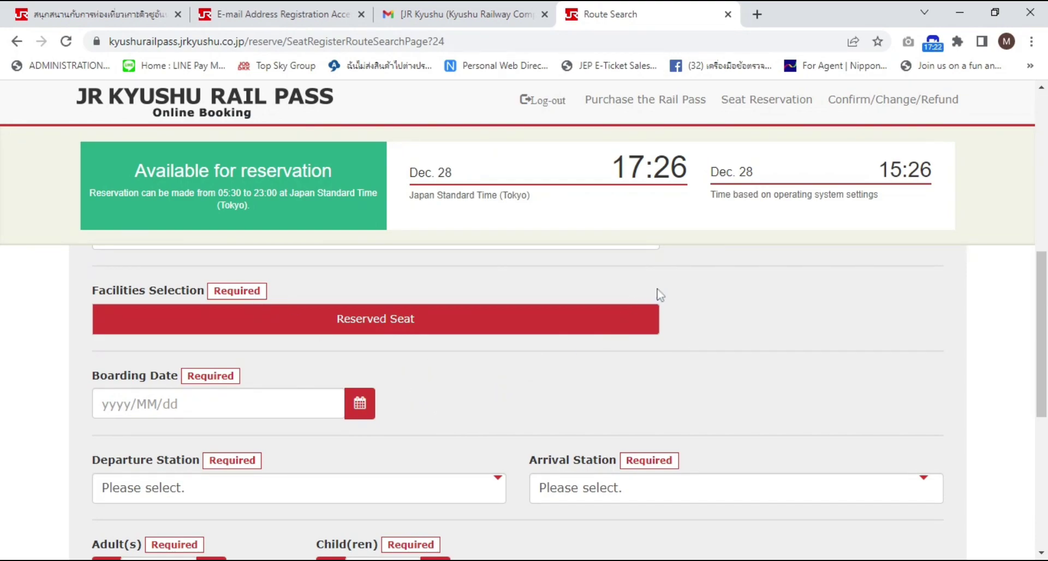
Set the boarding date to 2023/01/27
left_click(360, 404)
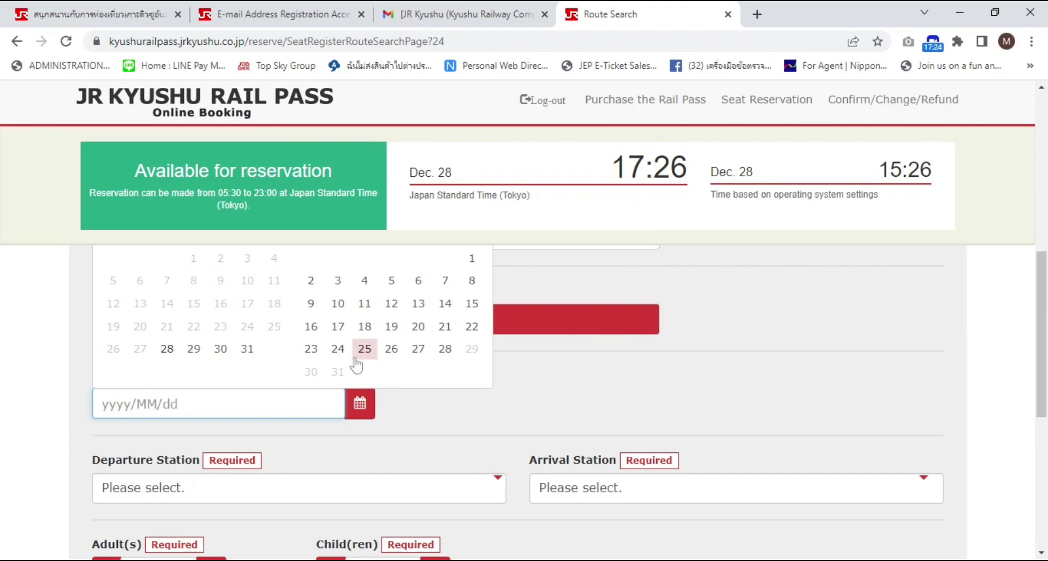
scroll(381, 367, "down", 1)
scroll(604, 373, "up", 2)
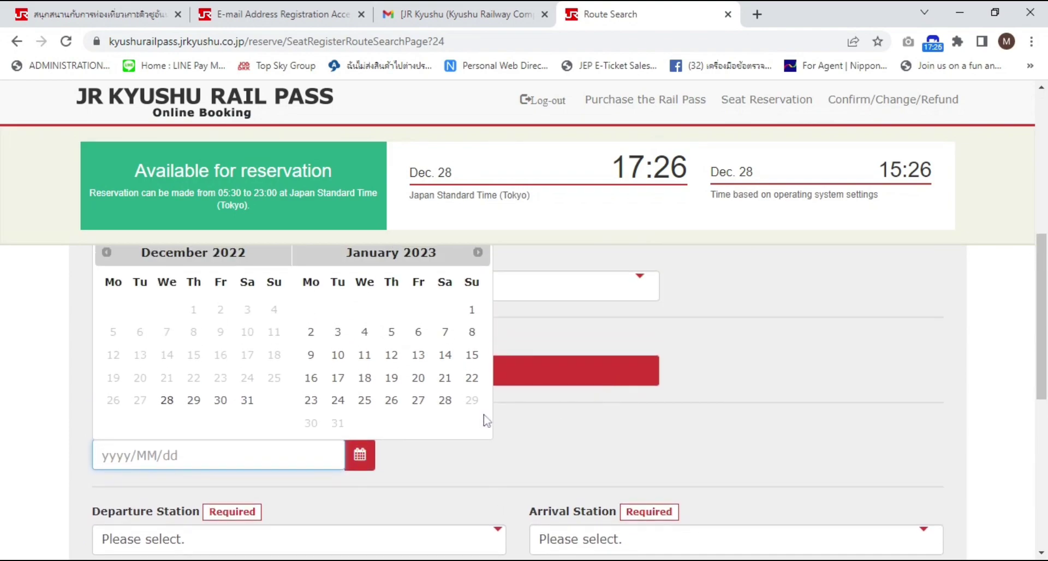
left_click(409, 407)
scroll(546, 439, "down", 1)
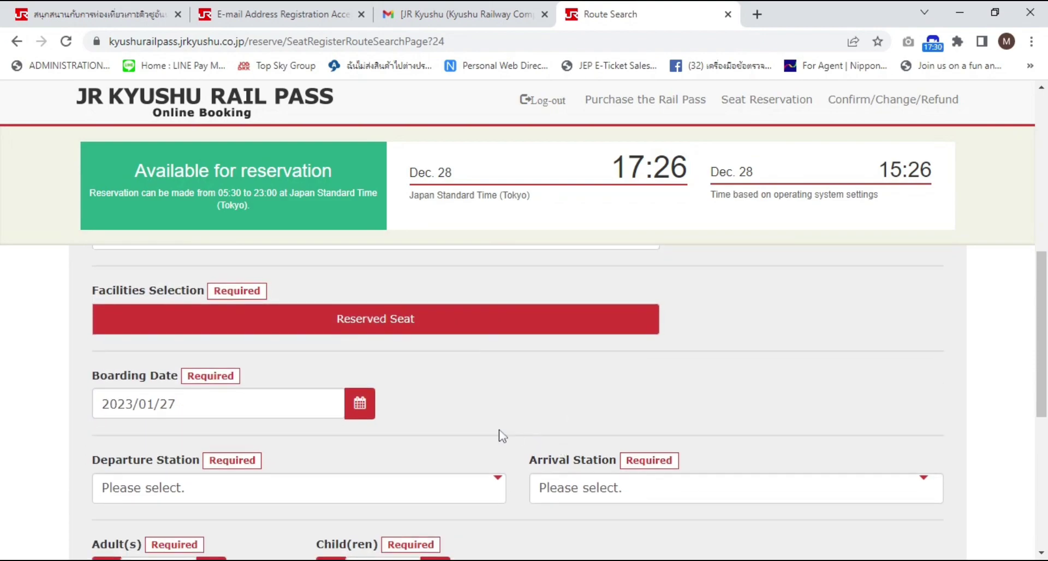
scroll(508, 431, "down", 2)
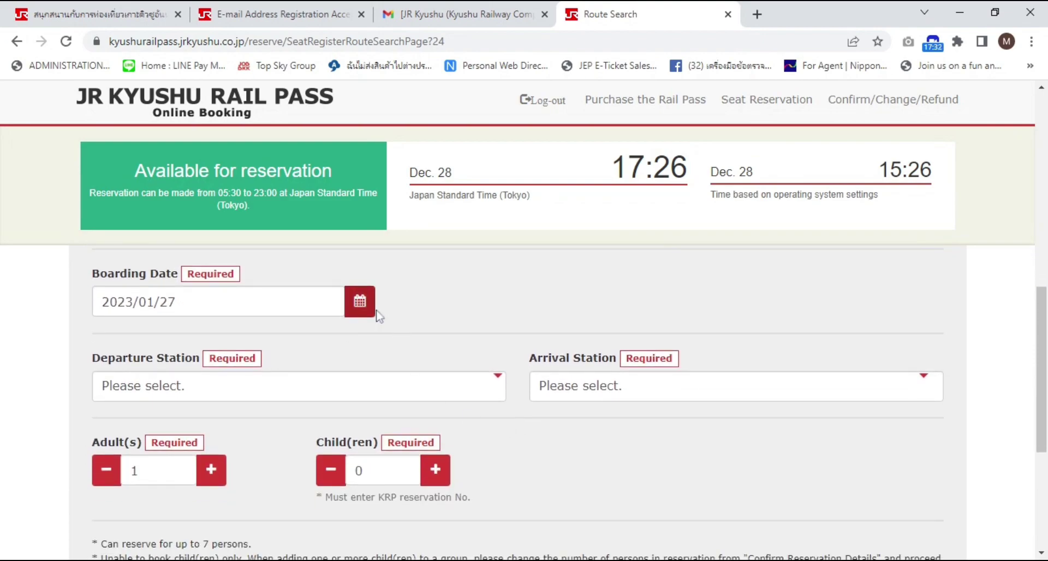
Set the departure station to Hakata and the arrival station to Yufuin
left_click(446, 388)
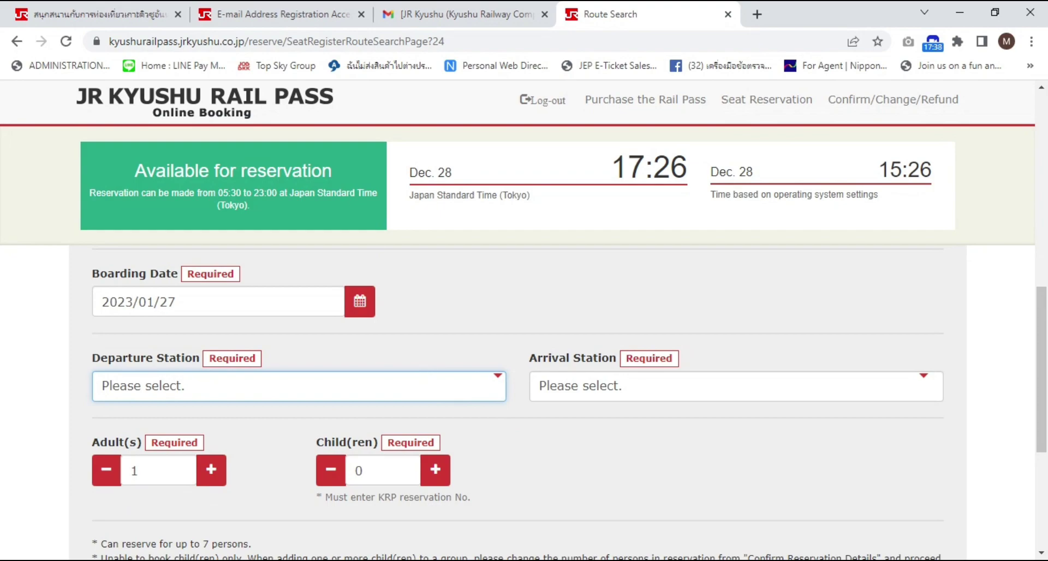
key("h")
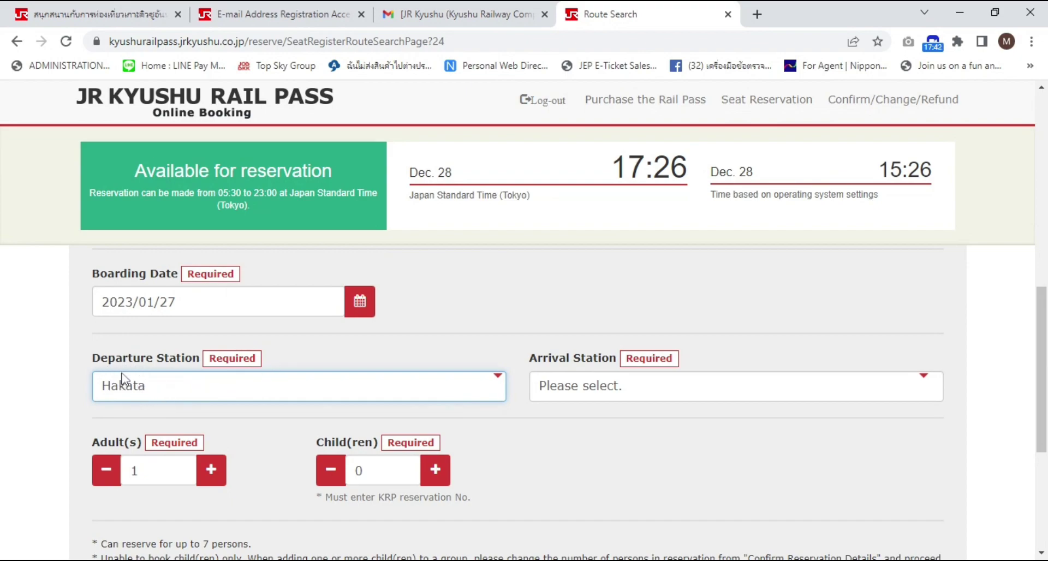
left_click(733, 397)
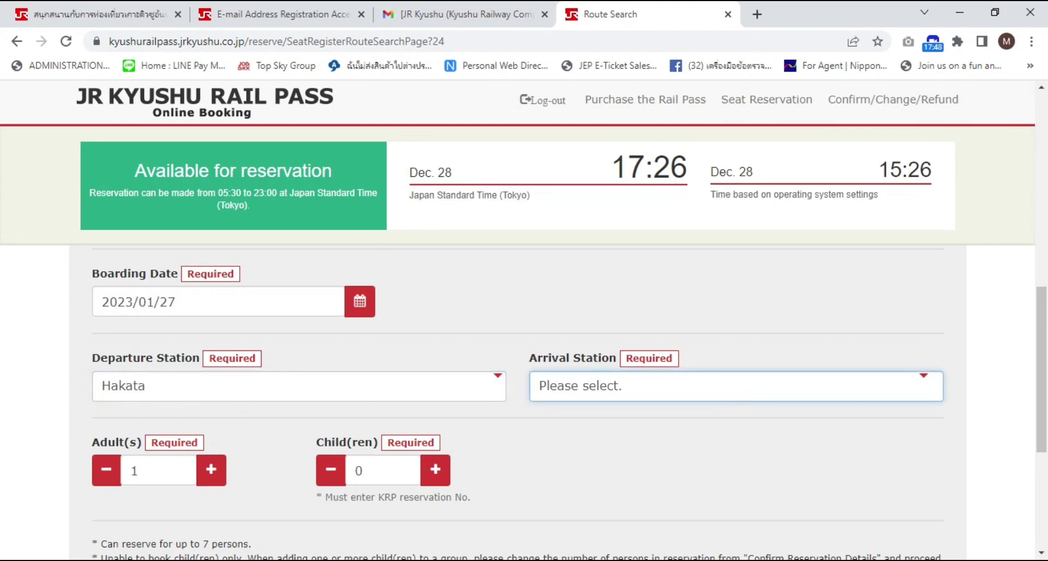
key("y")
scroll(584, 425, "down", 1)
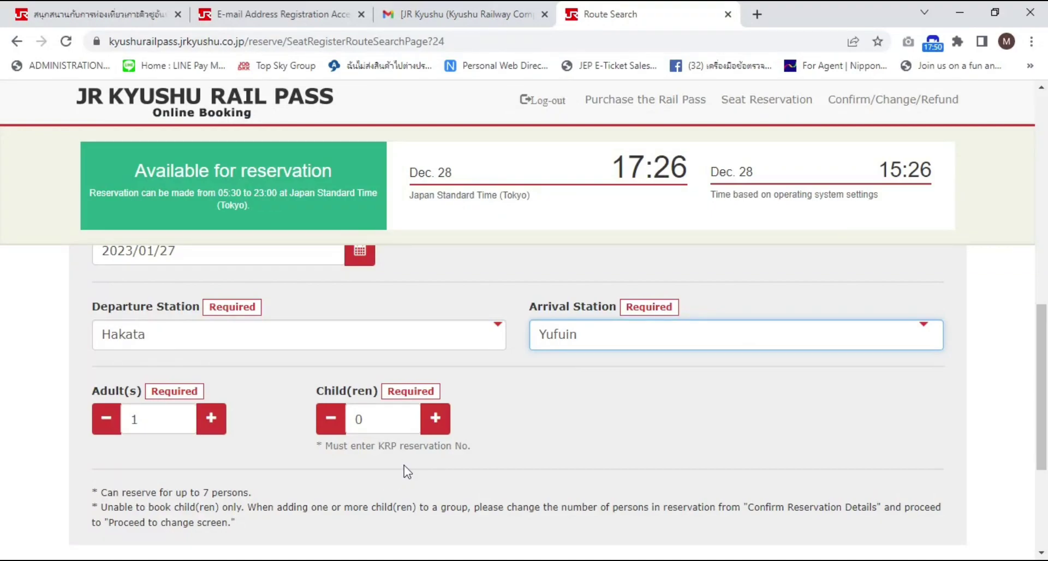
Set the passengers to 2 adults and 0 children and search for trains
left_click(211, 419)
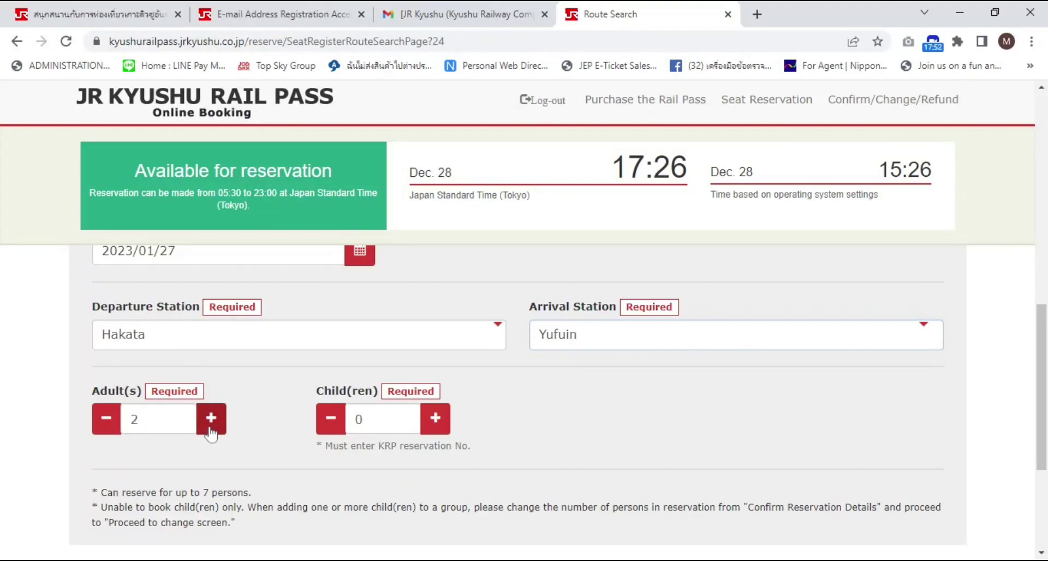
left_click(210, 420)
left_click(211, 419)
left_click(210, 419)
left_click(211, 419)
left_click(211, 419)
left_click(436, 419)
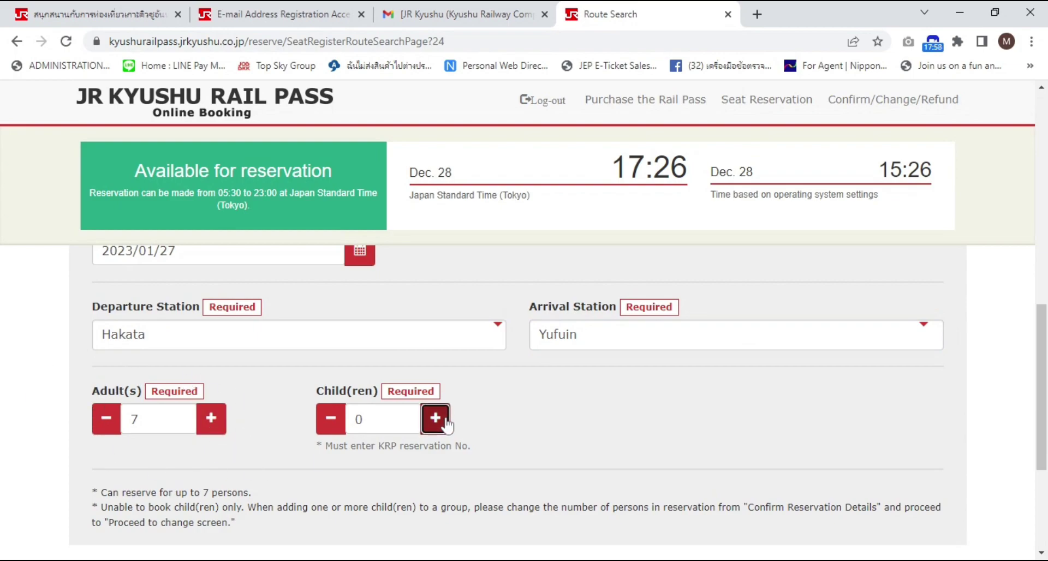
left_click(439, 424)
left_click(435, 424)
left_click(107, 419)
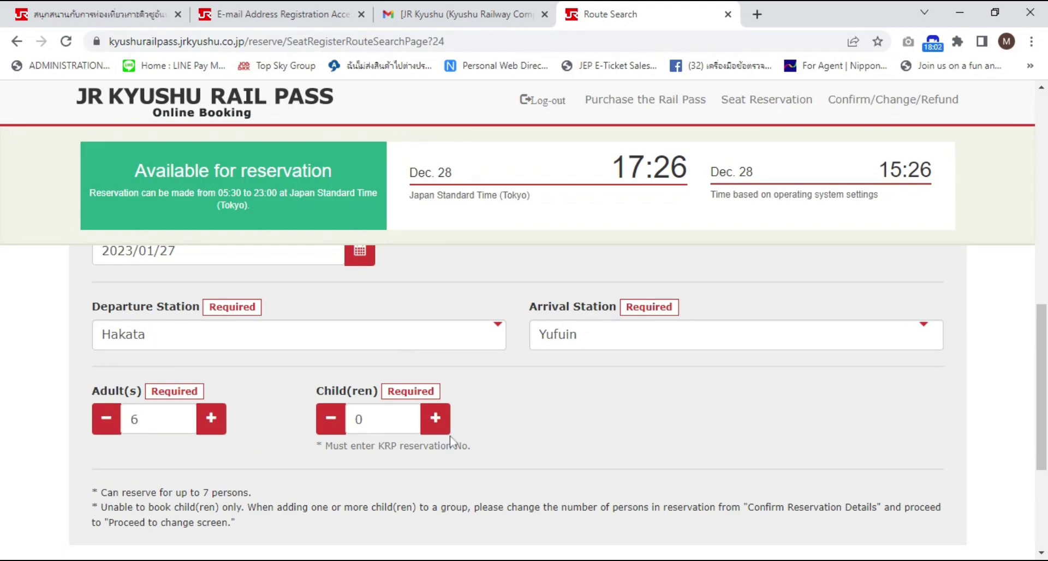
left_click(435, 418)
left_click(330, 419)
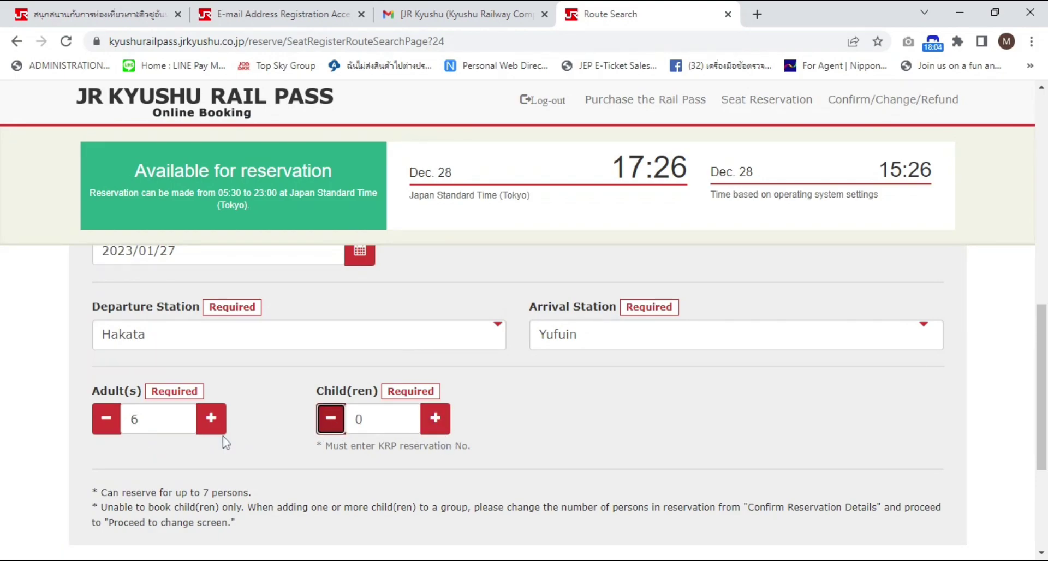
left_click(211, 420)
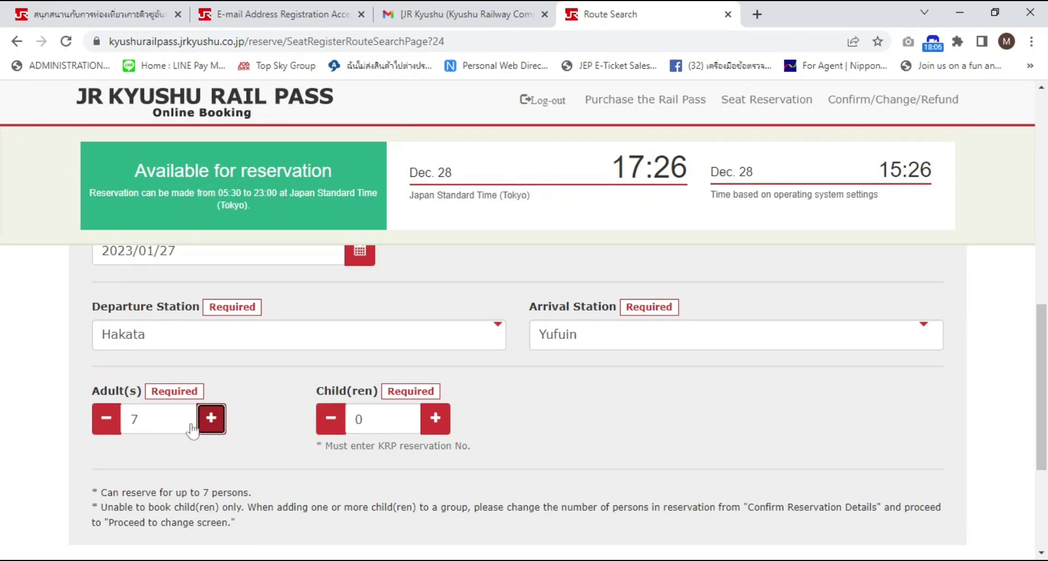
left_click(109, 429)
left_click(109, 429)
left_click(109, 429)
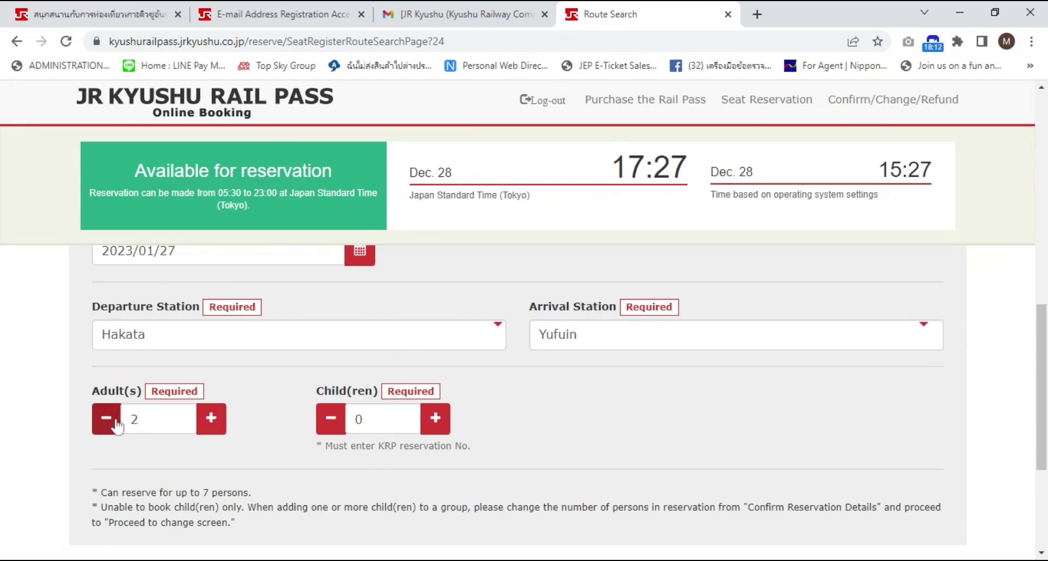
scroll(545, 442, "down", 2)
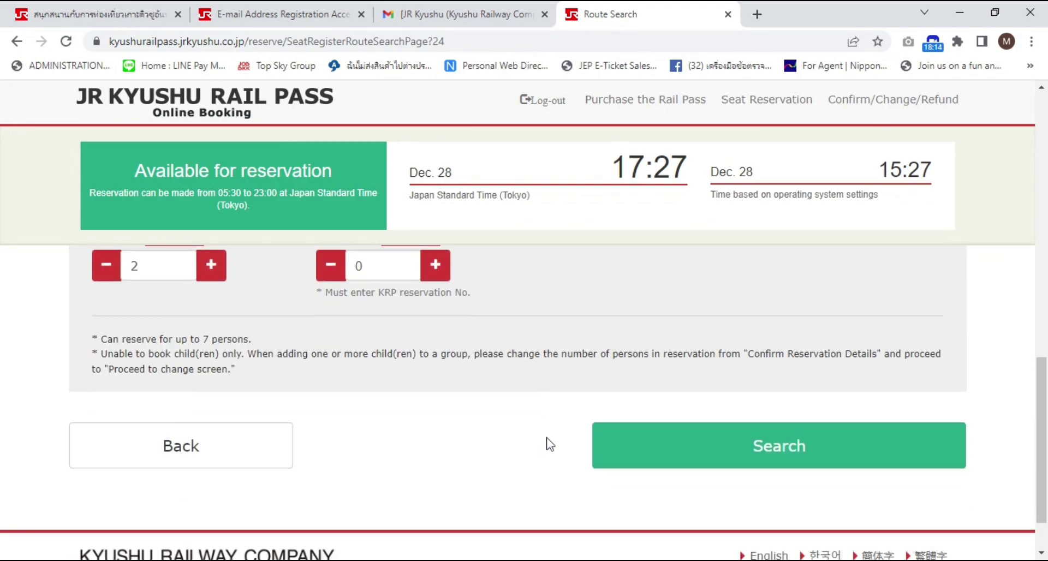
left_click(709, 519)
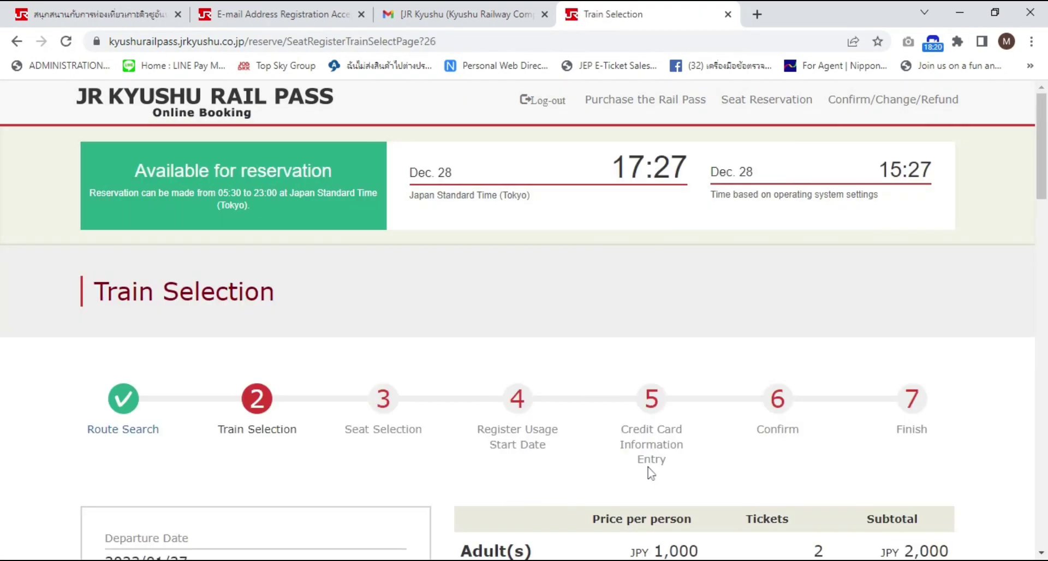
Pick the 09:17 Yufuin no Mori 1 from Hakata in the train list
scroll(651, 473, "down", 3)
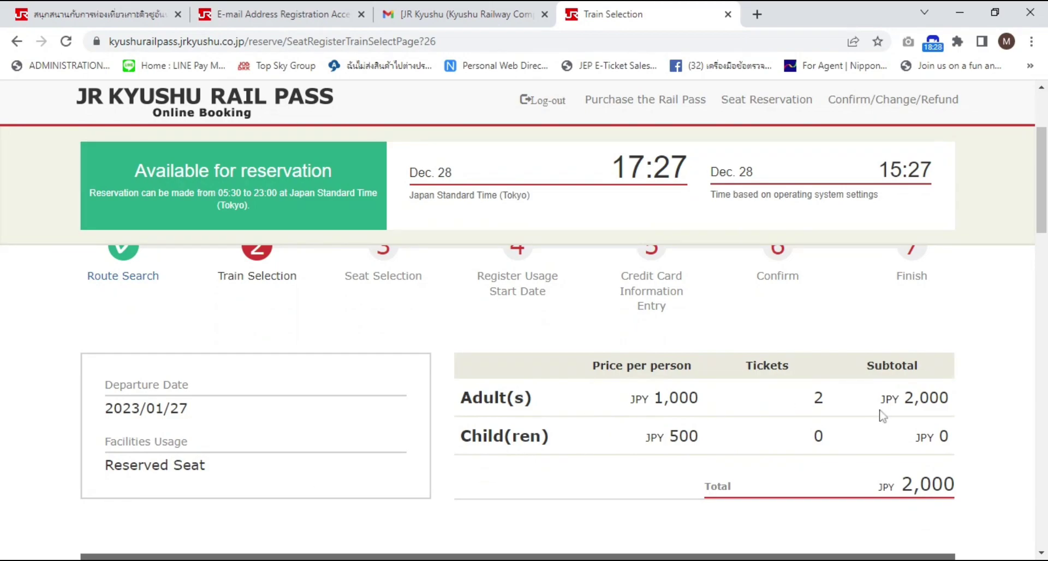
scroll(851, 483, "up", 1)
scroll(849, 481, "down", 5)
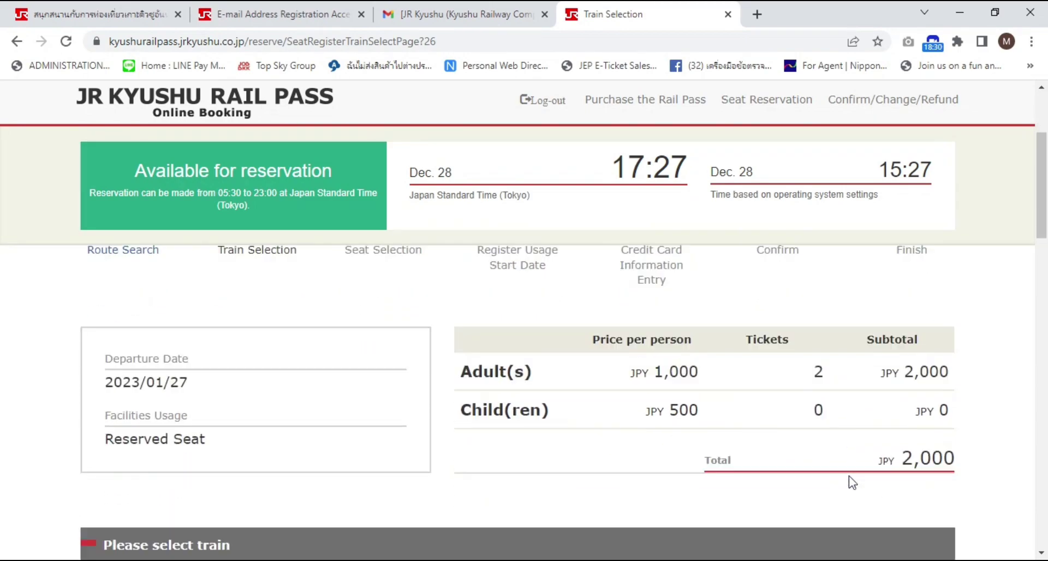
scroll(789, 480, "down", 2)
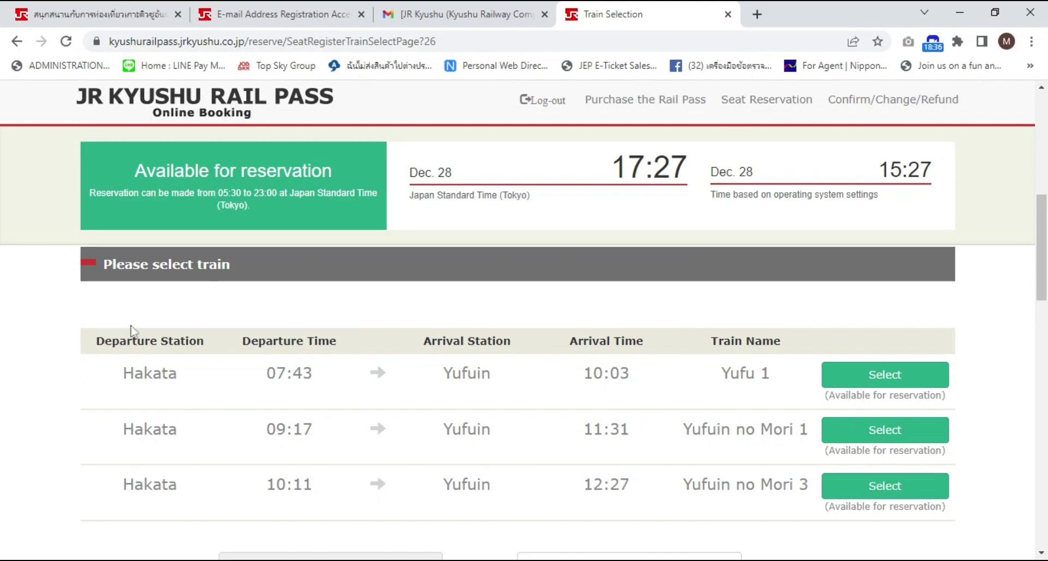
scroll(166, 354, "down", 1)
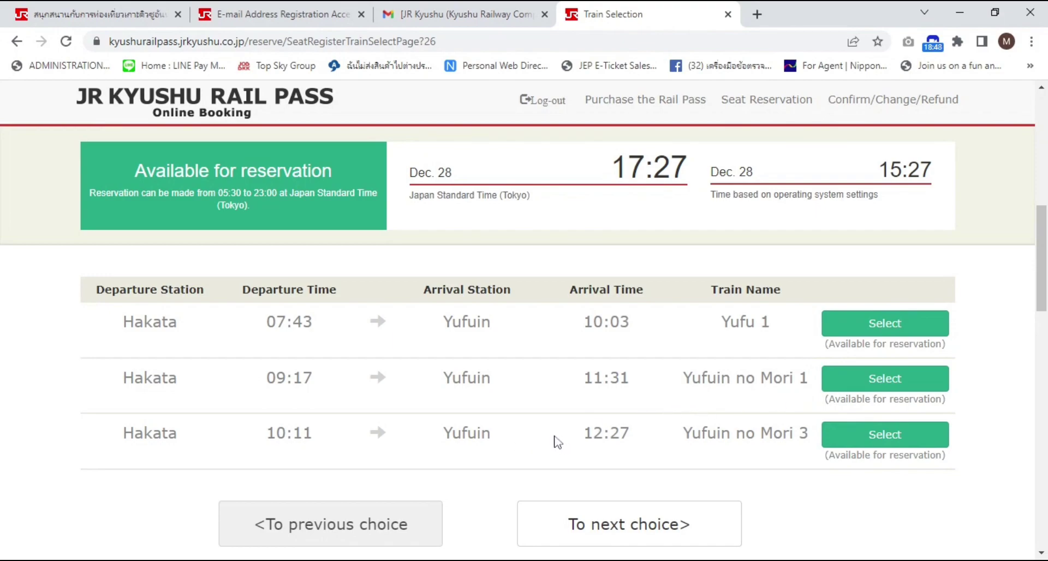
scroll(723, 491, "down", 2)
scroll(732, 486, "up", 2)
left_click(879, 383)
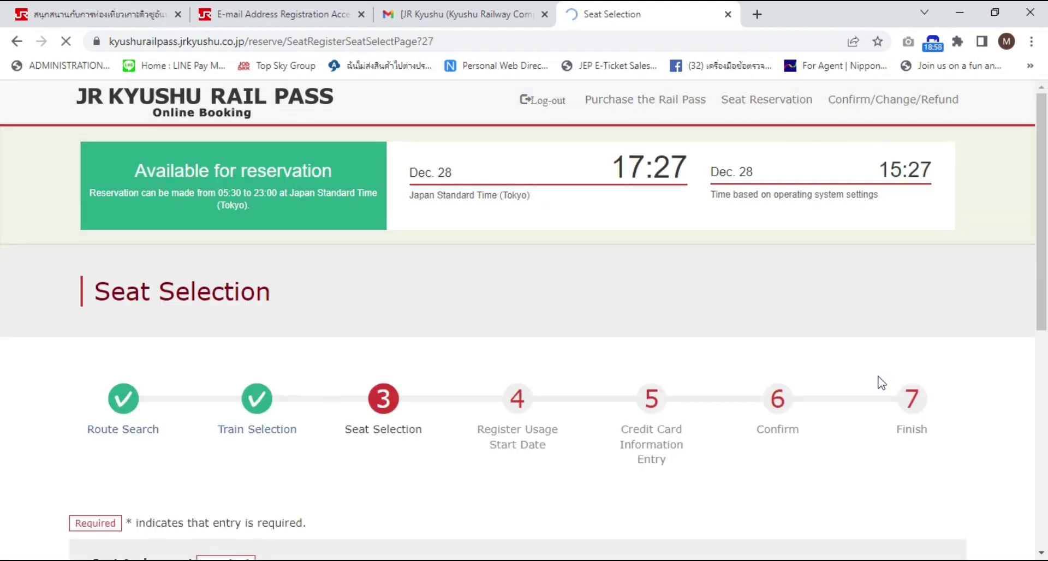
scroll(843, 382, "down", 3)
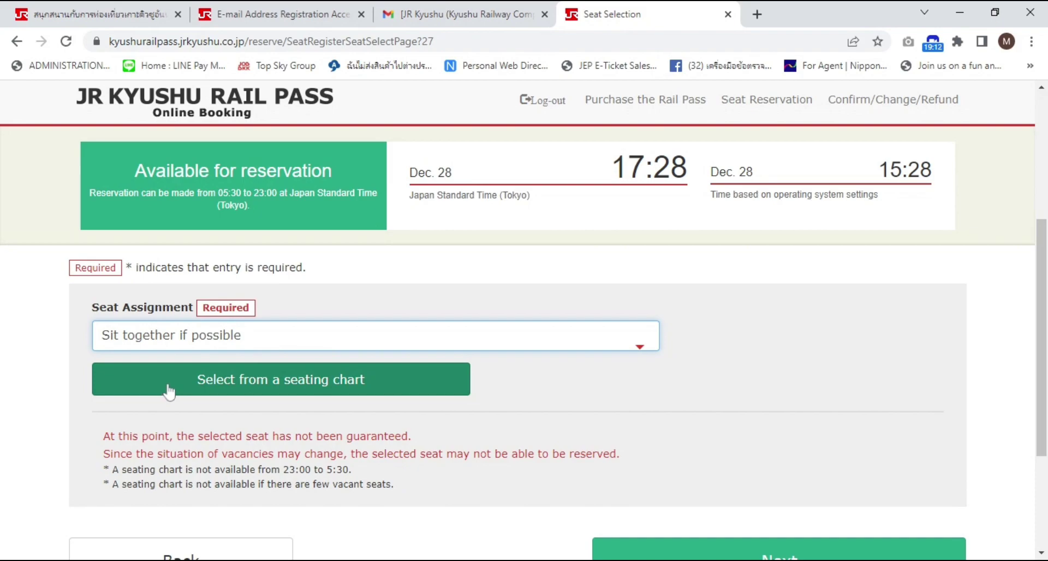
left_click(351, 389)
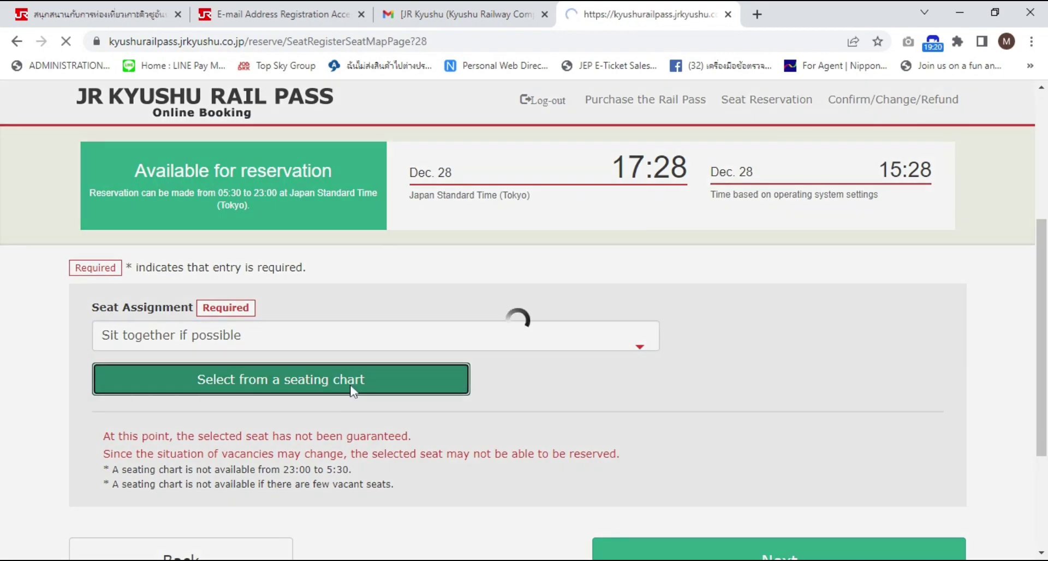
scroll(720, 402, "down", 5)
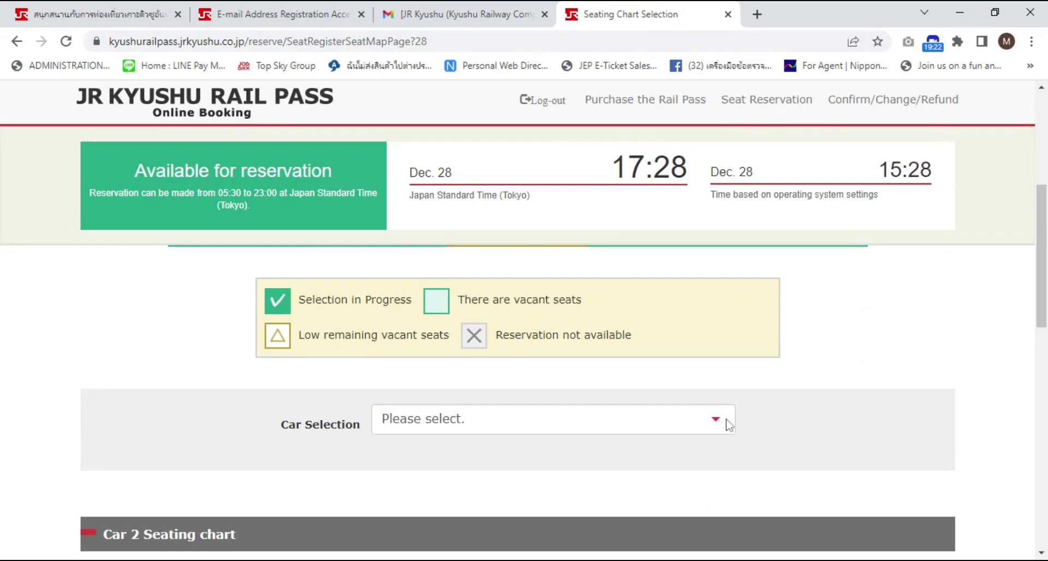
scroll(730, 424, "up", 4)
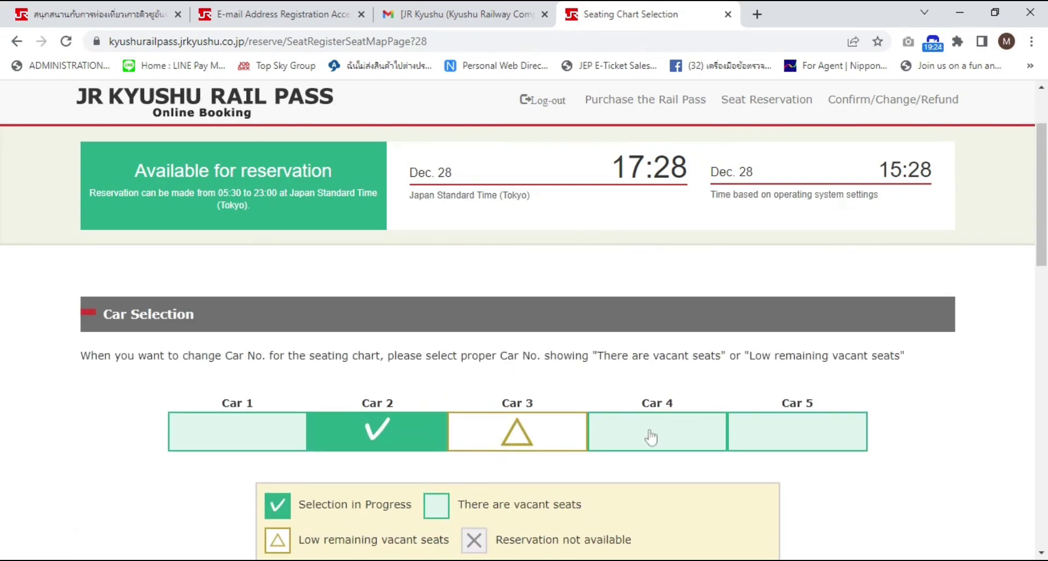
scroll(646, 435, "down", 2)
scroll(599, 419, "down", 1)
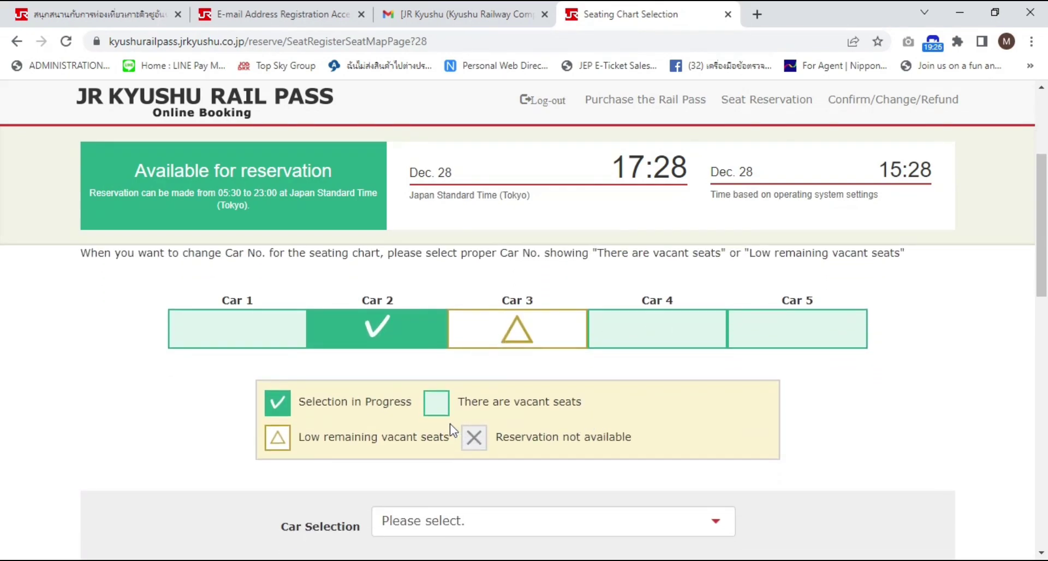
left_click(376, 335)
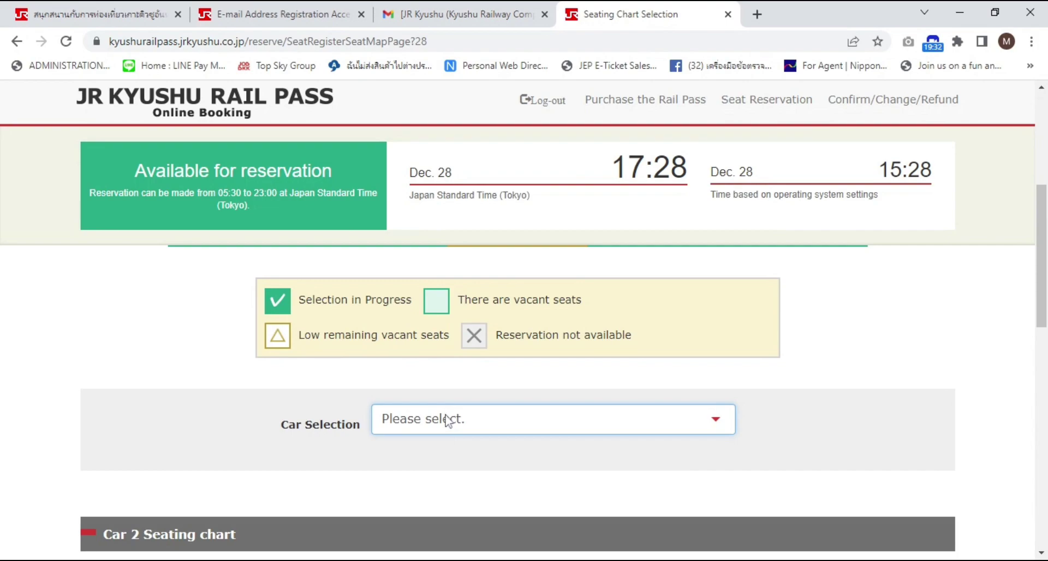
scroll(333, 425, "up", 2)
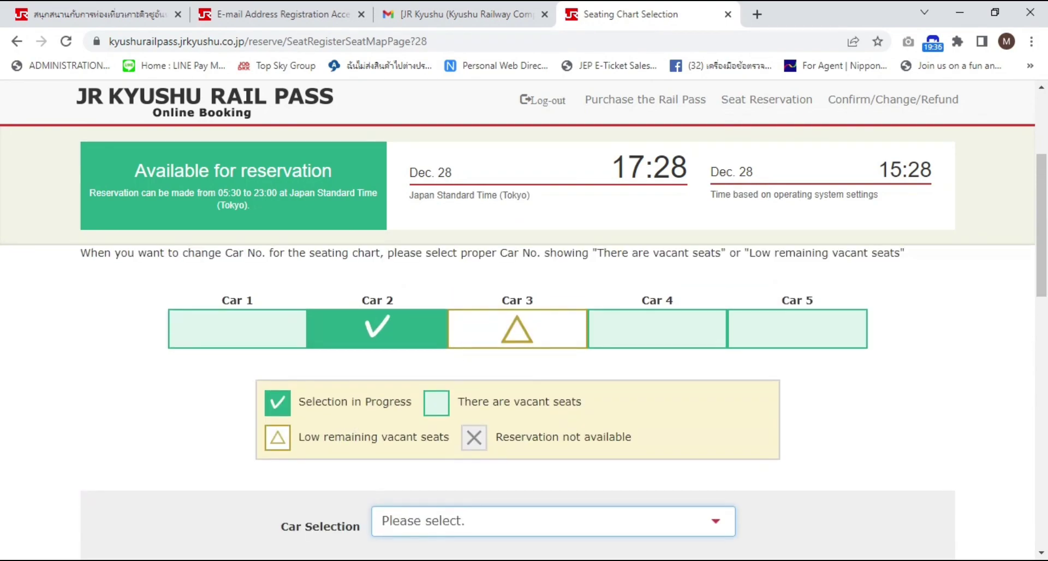
scroll(327, 382, "up", 1)
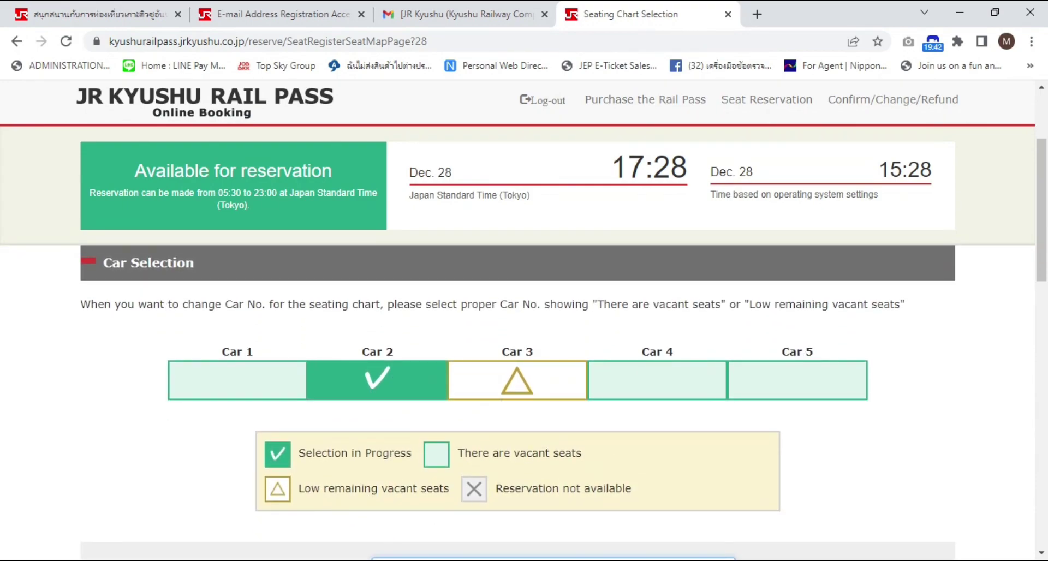
scroll(412, 486, "down", 3)
scroll(464, 458, "up", 2)
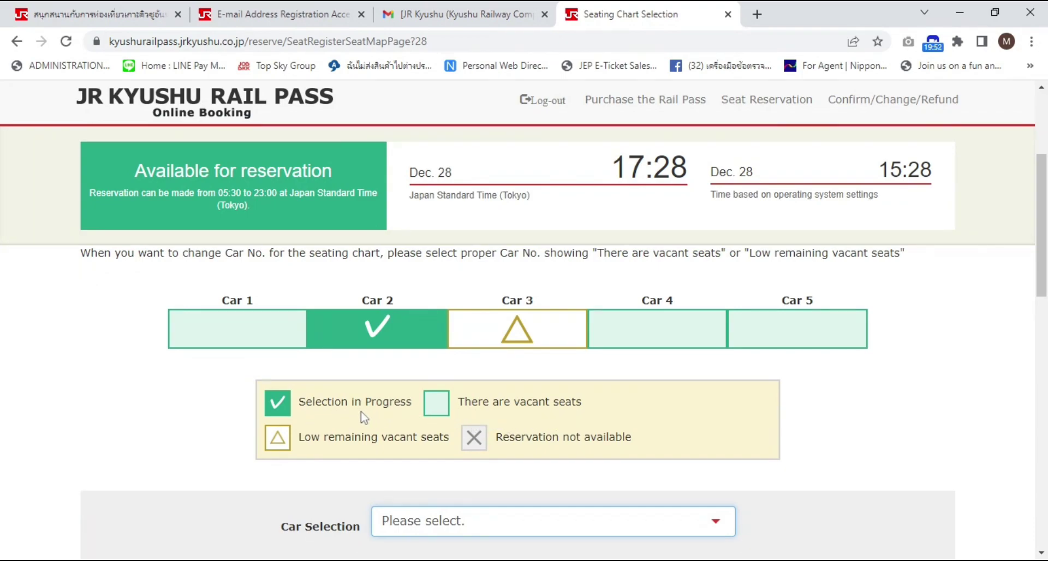
scroll(444, 477, "down", 1)
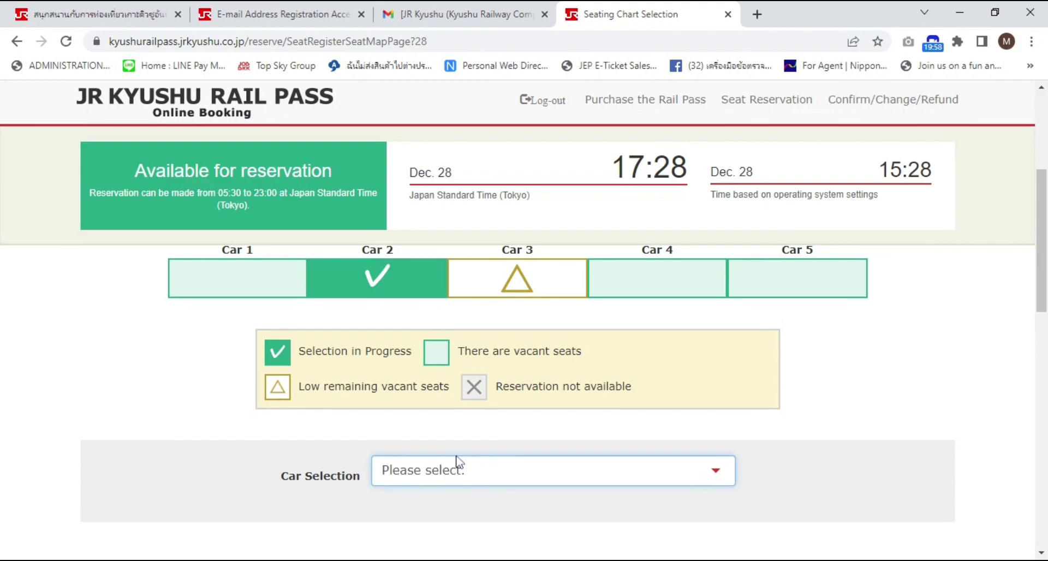
left_click(332, 446)
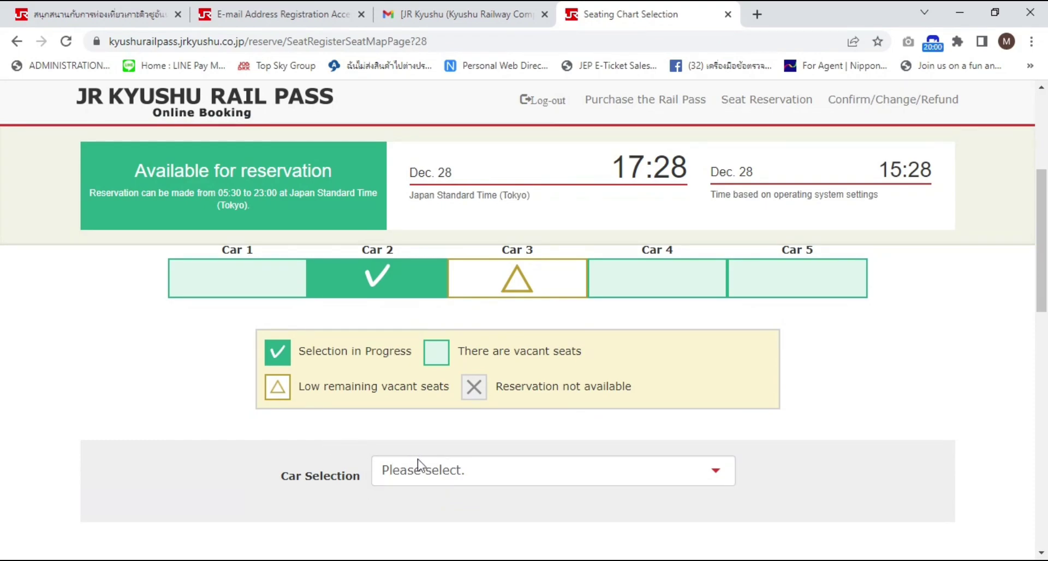
left_click(437, 467)
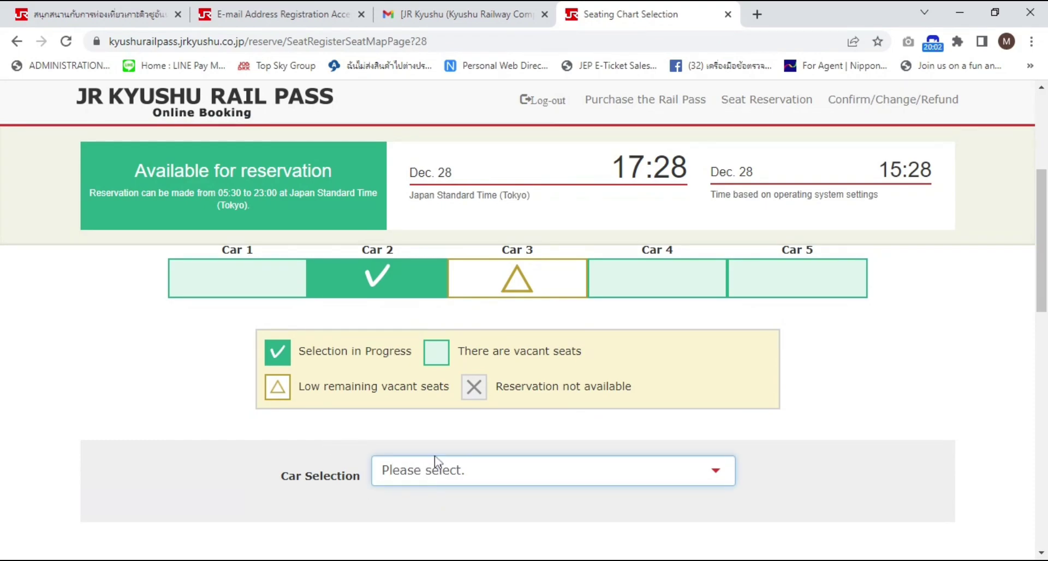
scroll(742, 484, "up", 5)
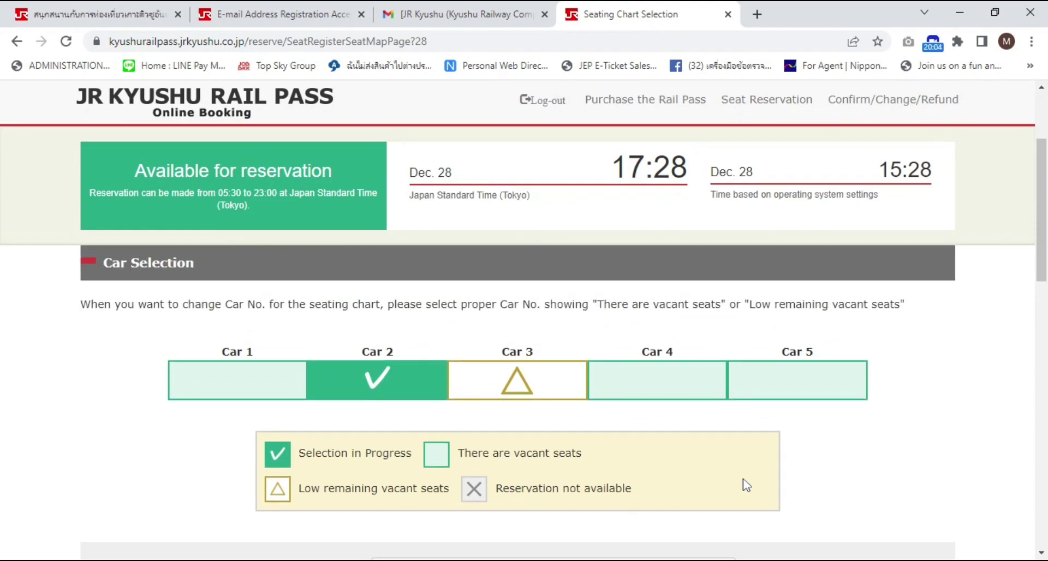
scroll(748, 493, "down", 8)
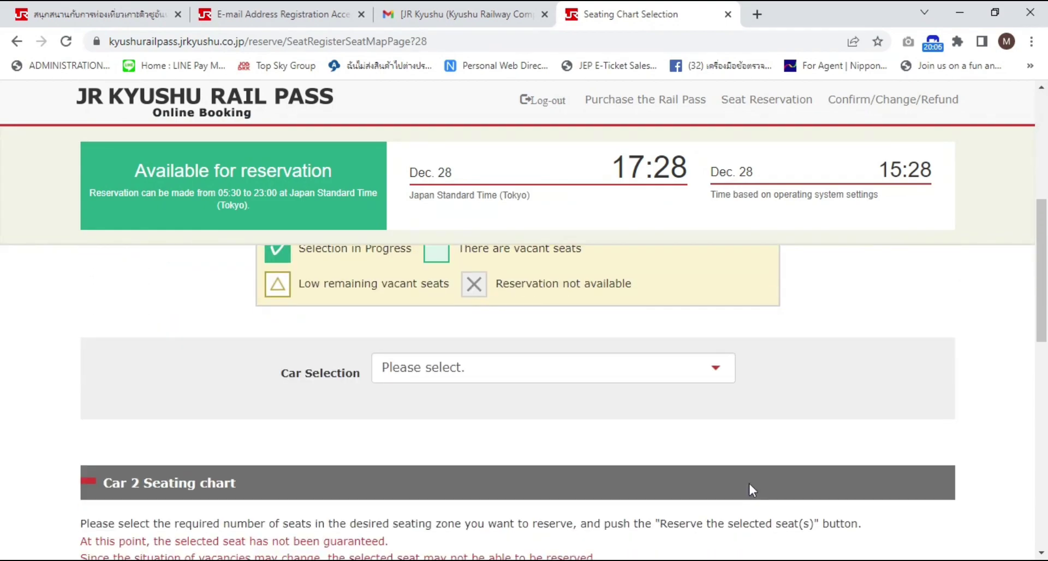
scroll(619, 477, "up", 5)
scroll(584, 507, "up", 1)
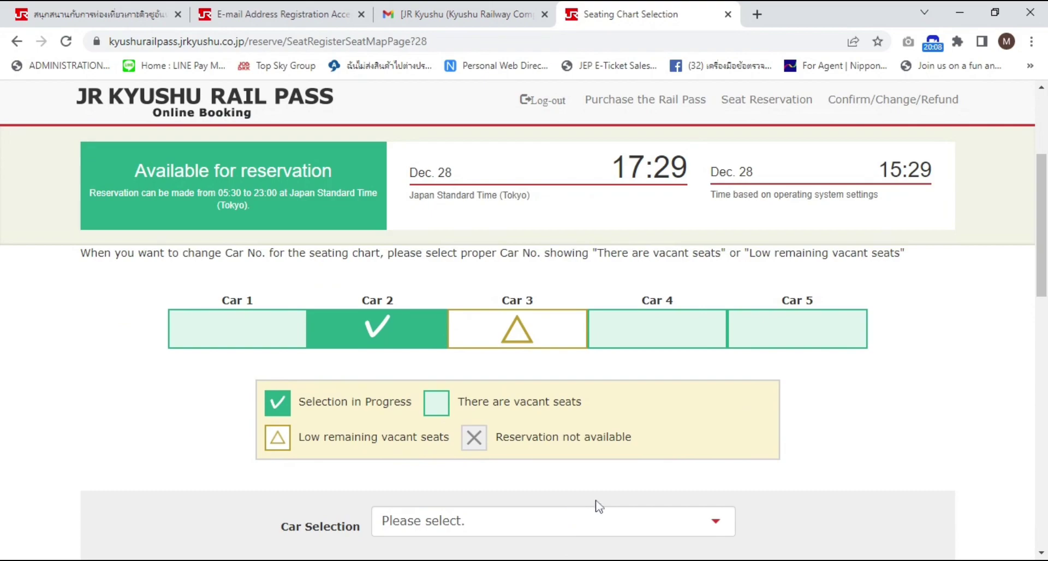
scroll(645, 502, "down", 2)
scroll(644, 499, "down", 3)
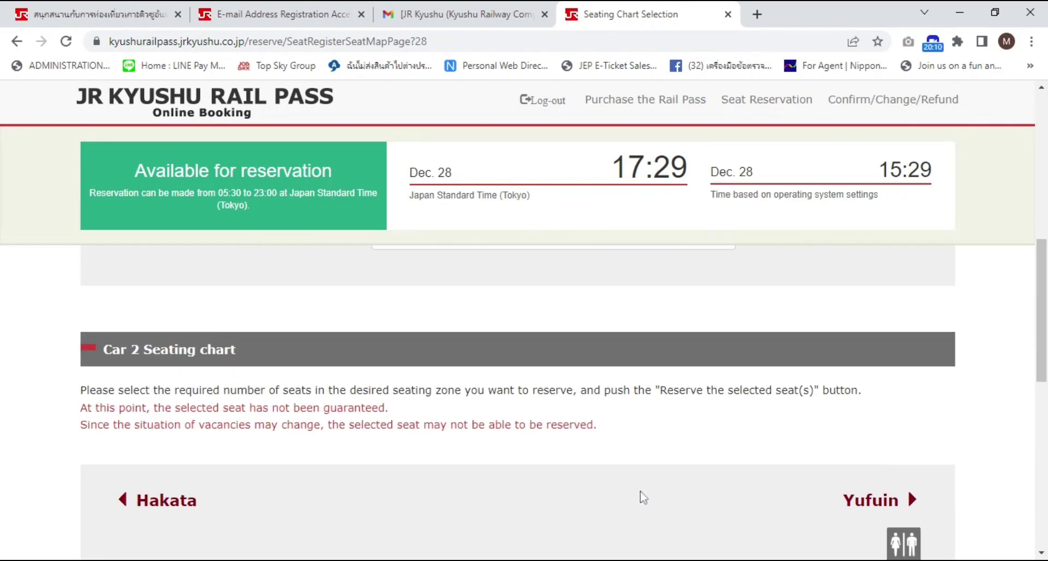
scroll(456, 426, "up", 4)
scroll(349, 404, "up", 2)
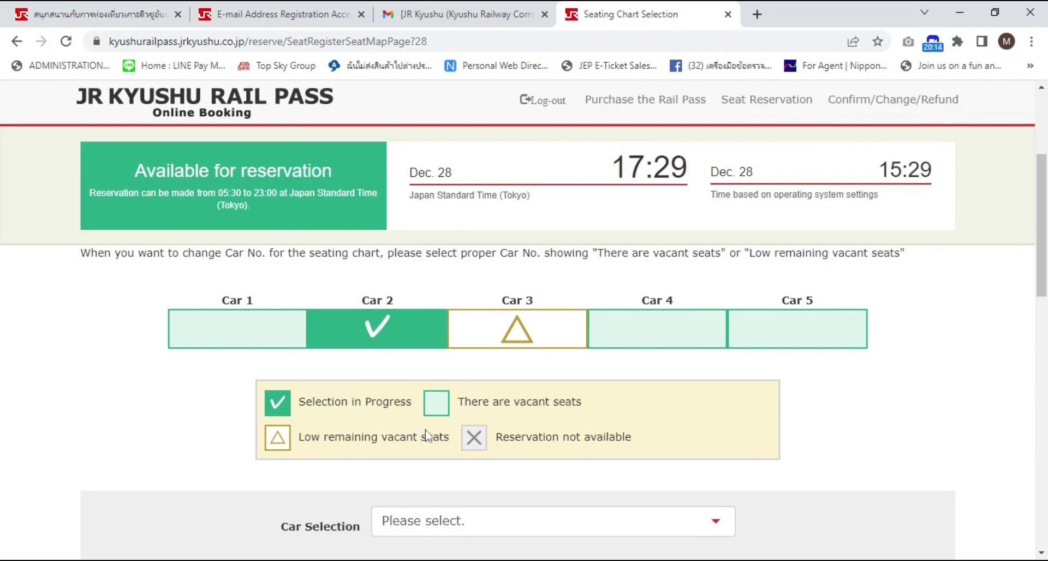
scroll(542, 509, "down", 1)
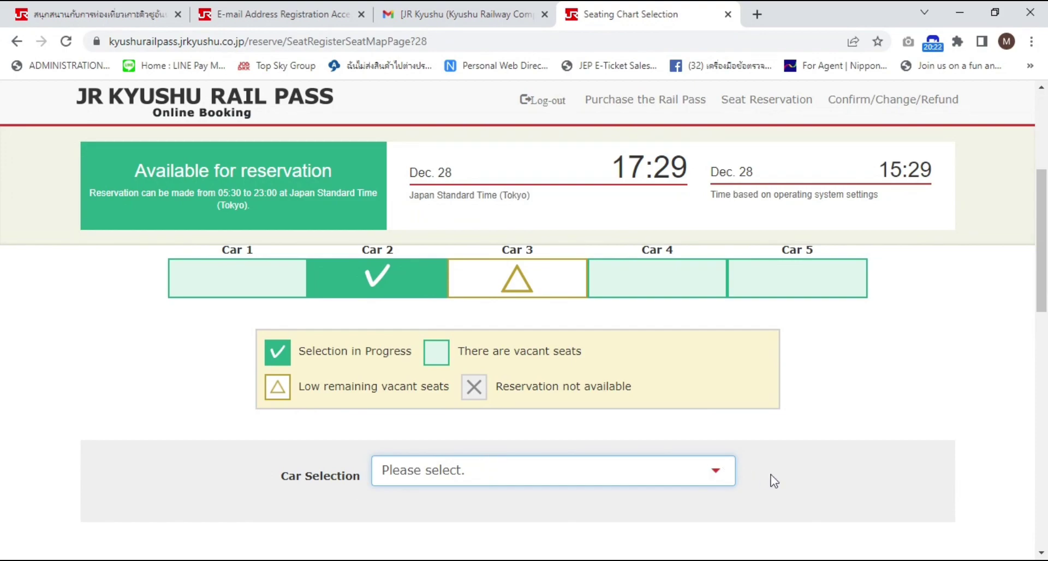
scroll(800, 473, "down", 2)
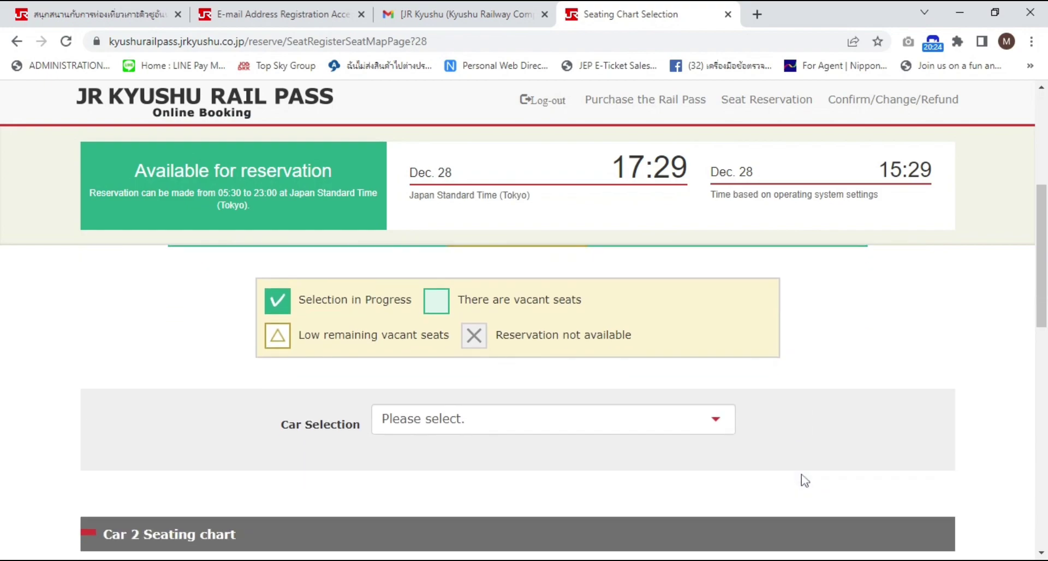
scroll(805, 480, "down", 7)
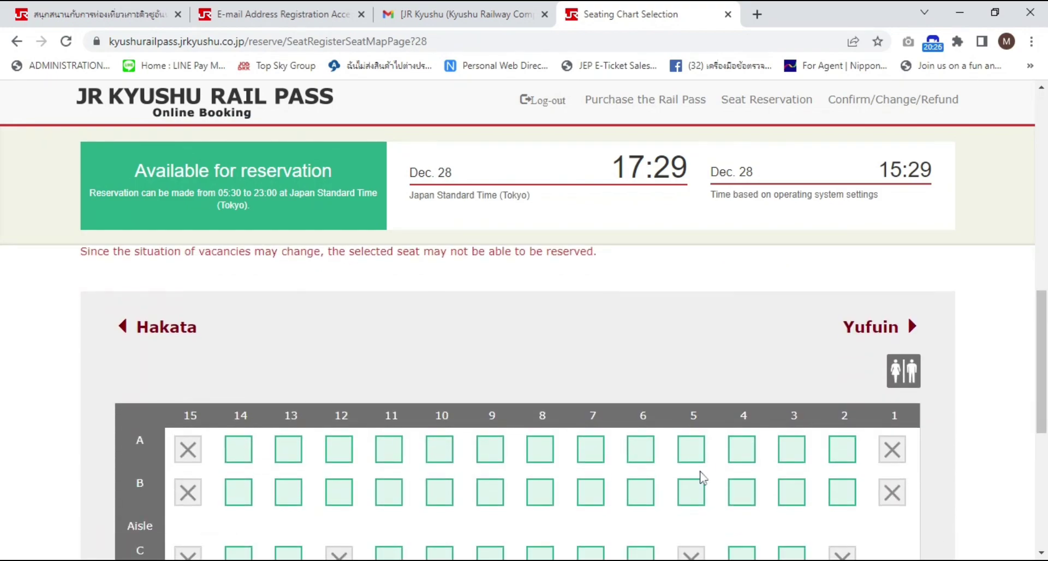
scroll(693, 482, "down", 3)
scroll(685, 489, "up", 3)
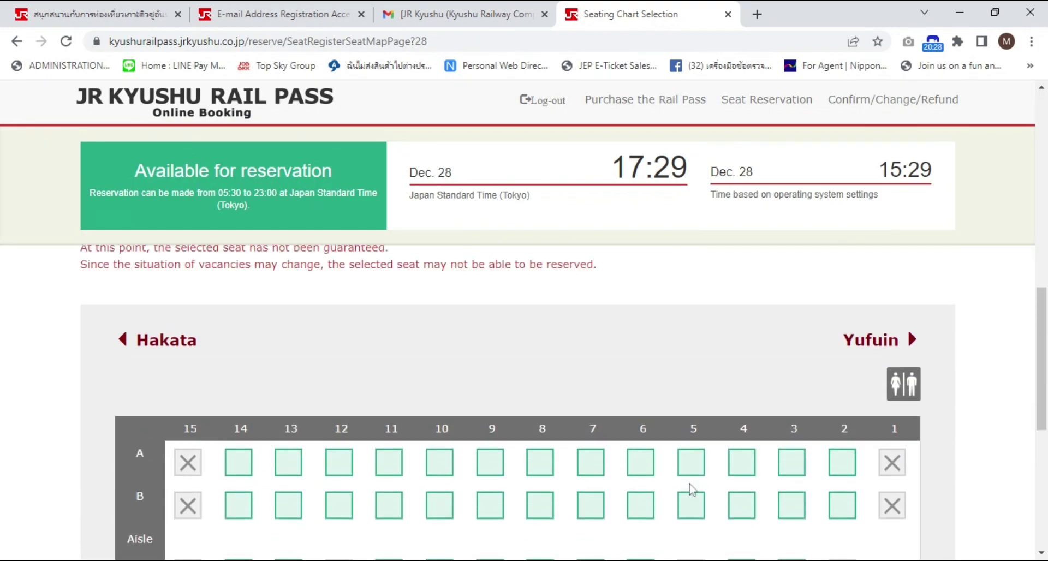
scroll(691, 489, "up", 2)
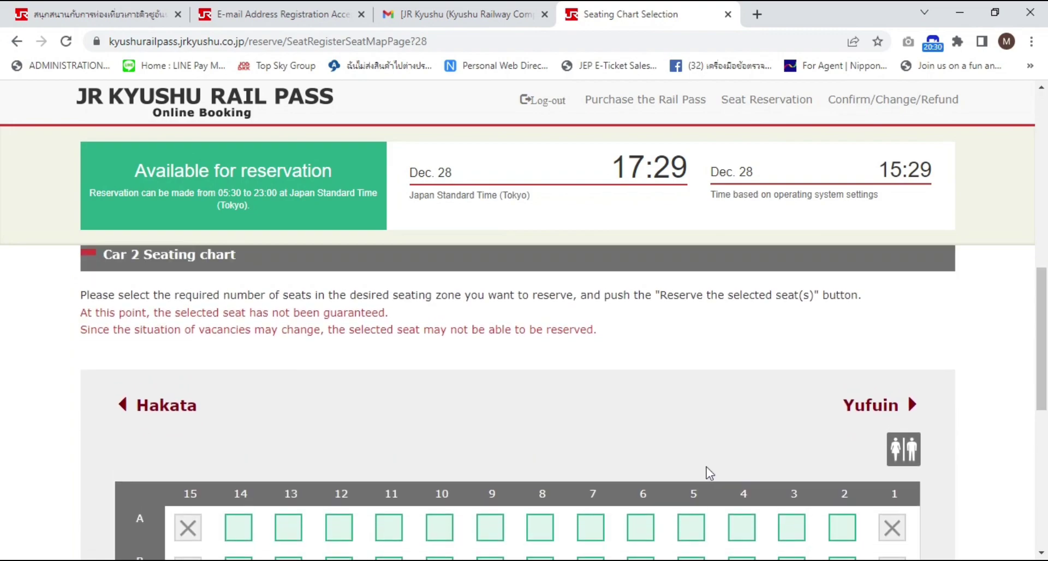
scroll(708, 472, "up", 1)
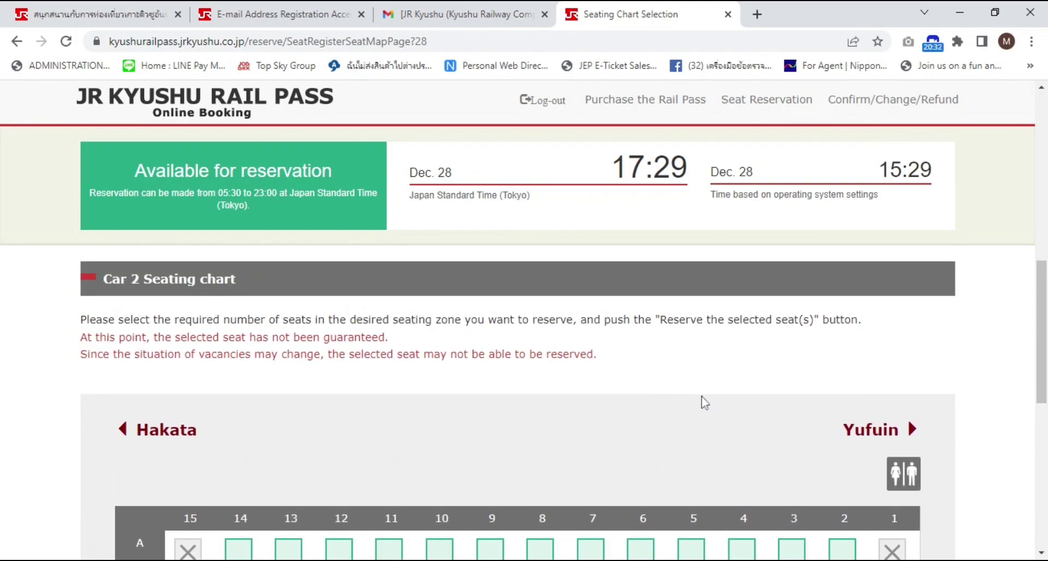
scroll(812, 444, "down", 1)
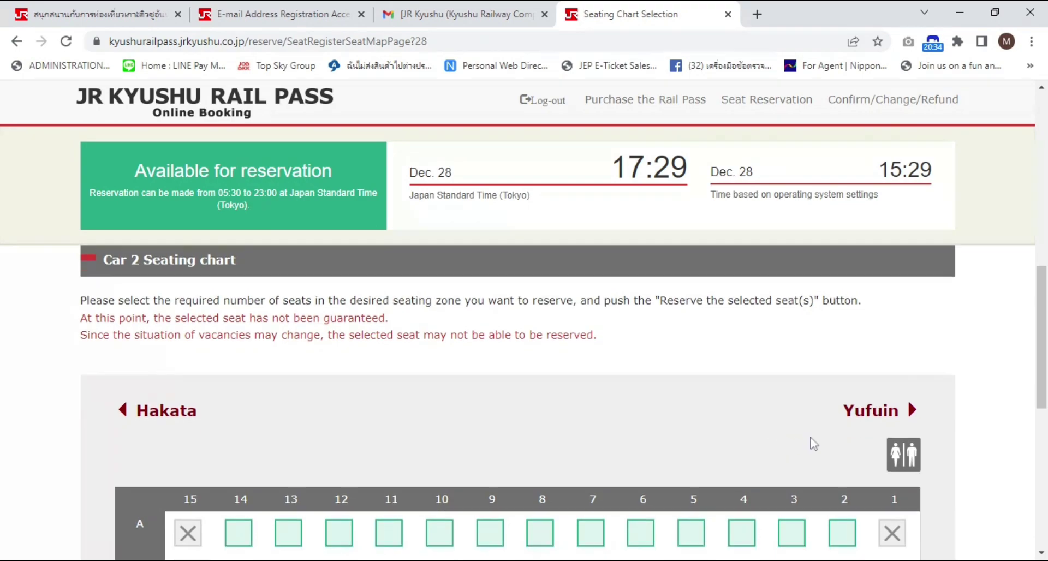
scroll(812, 443, "down", 3)
scroll(812, 440, "up", 2)
scroll(813, 442, "down", 1)
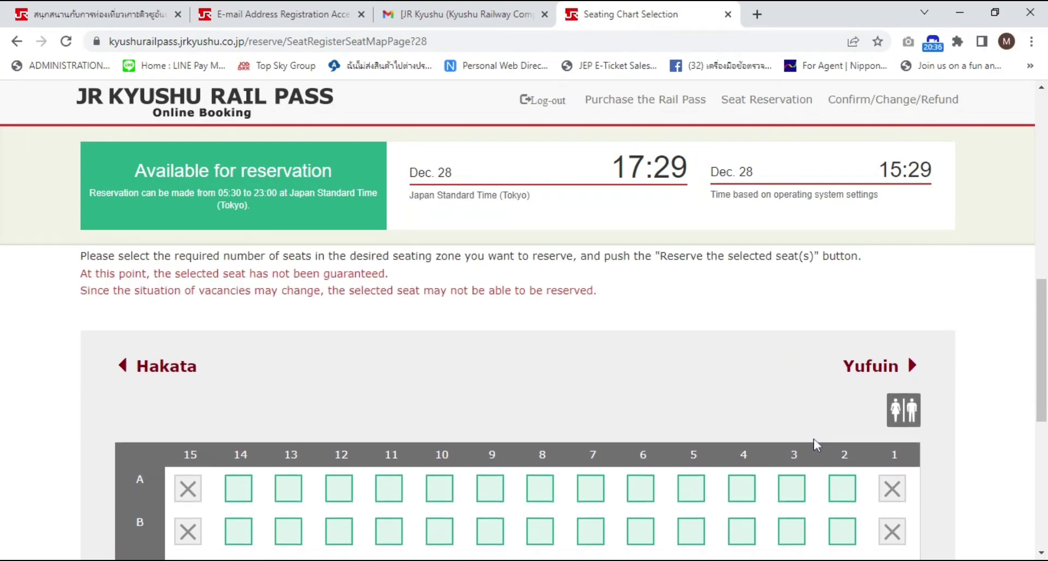
scroll(814, 444, "down", 3)
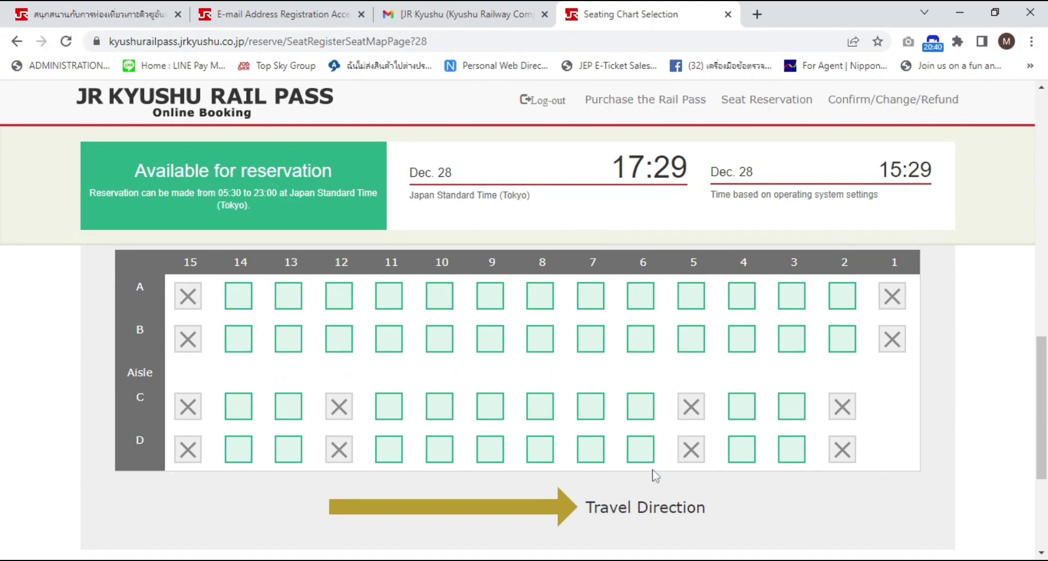
scroll(584, 527, "down", 1)
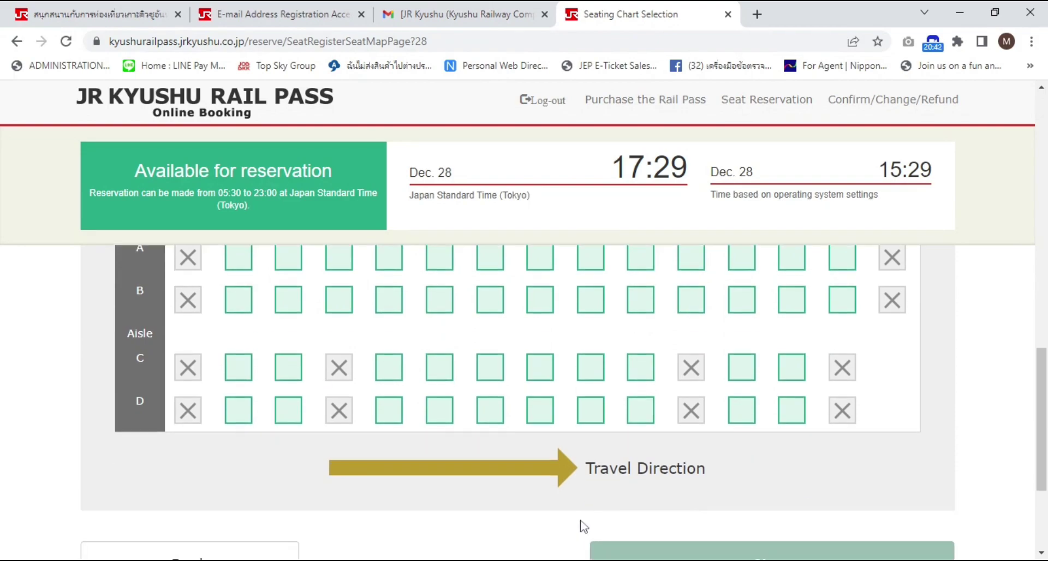
scroll(699, 479, "up", 1)
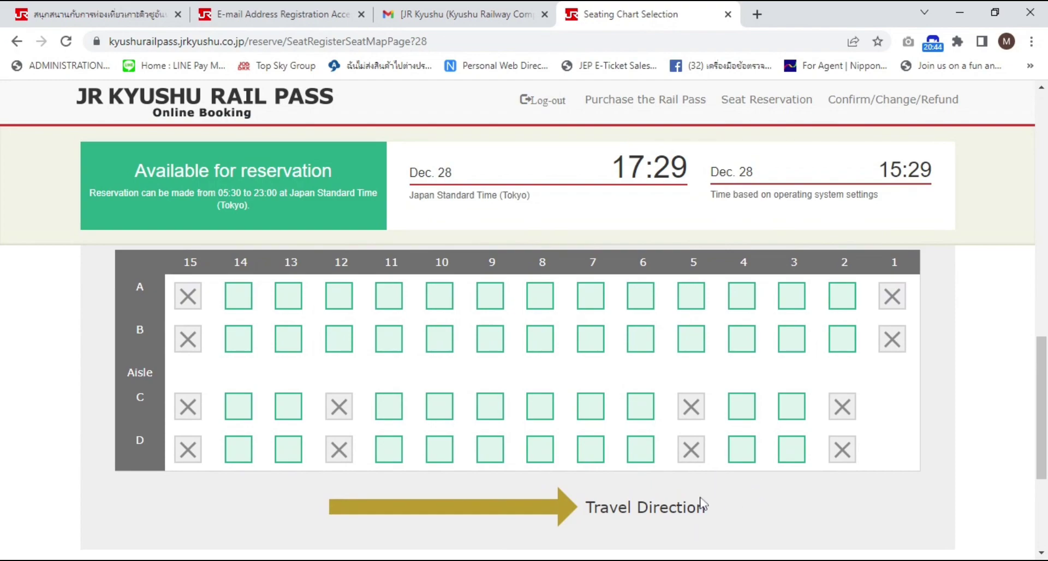
scroll(704, 505, "up", 1)
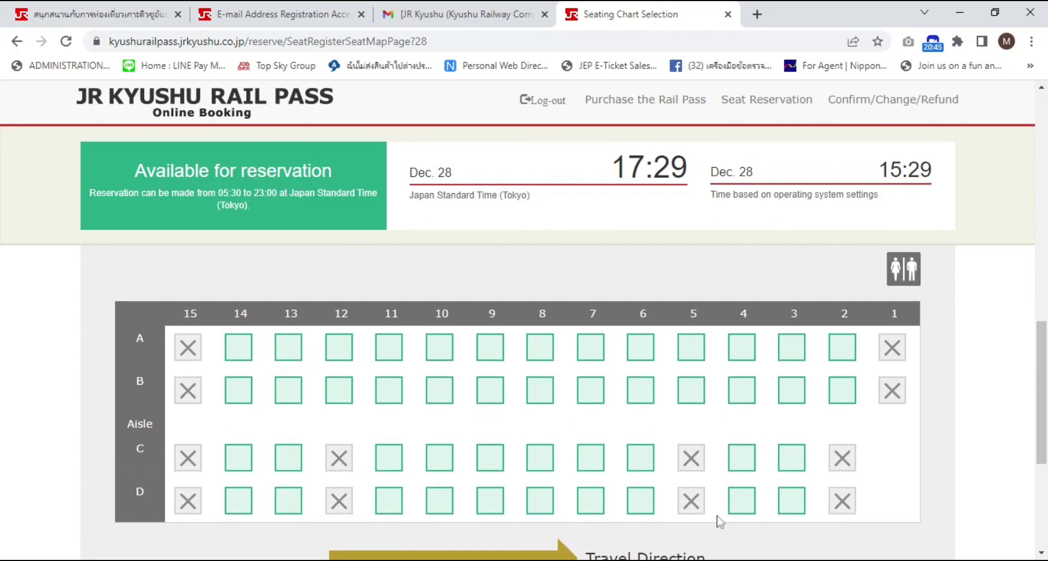
Choose seats C7 and D7 in Car 2 for the two adults
left_click(599, 467)
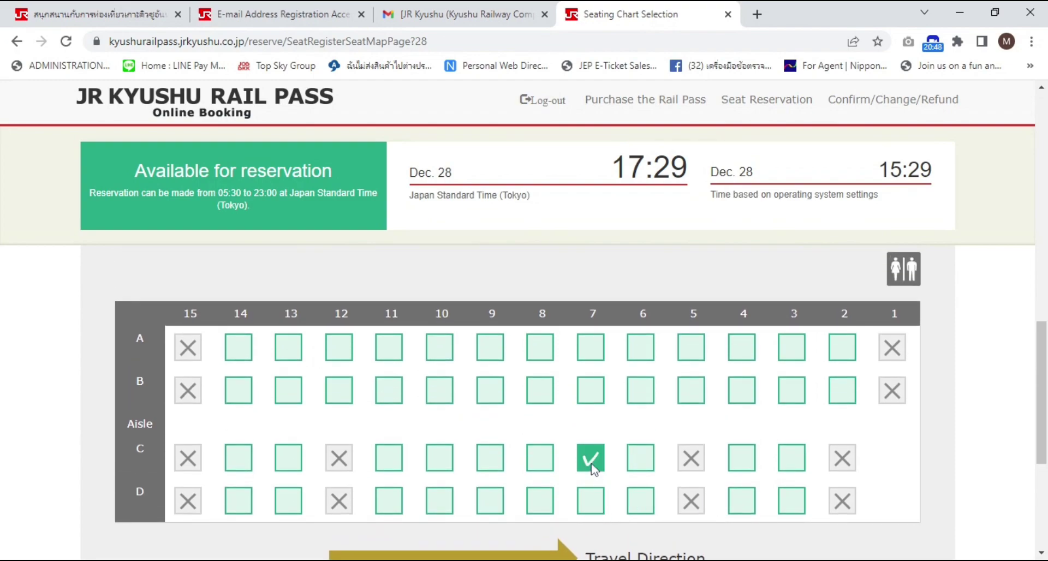
left_click(591, 500)
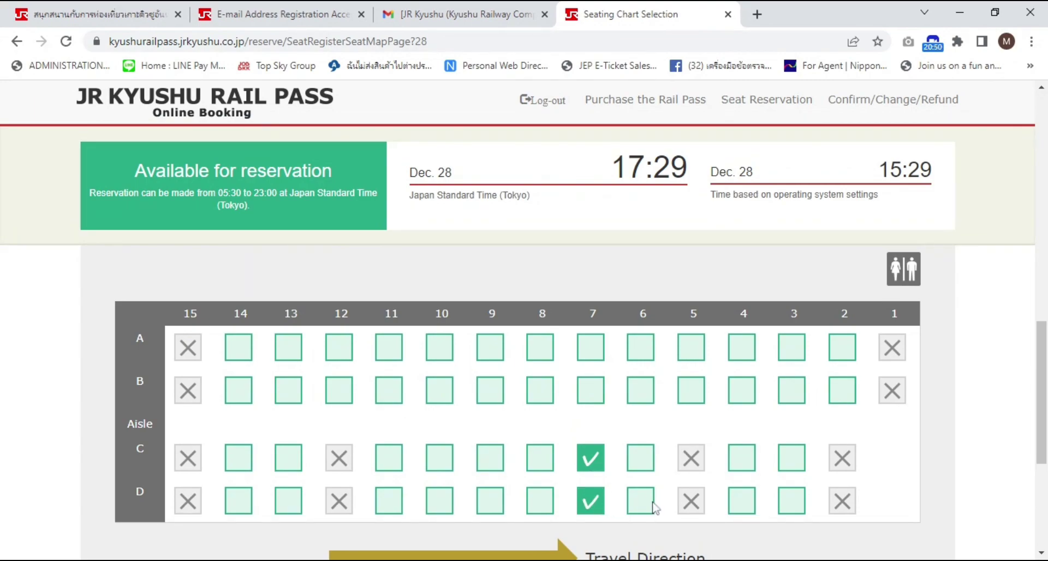
scroll(744, 487, "down", 2)
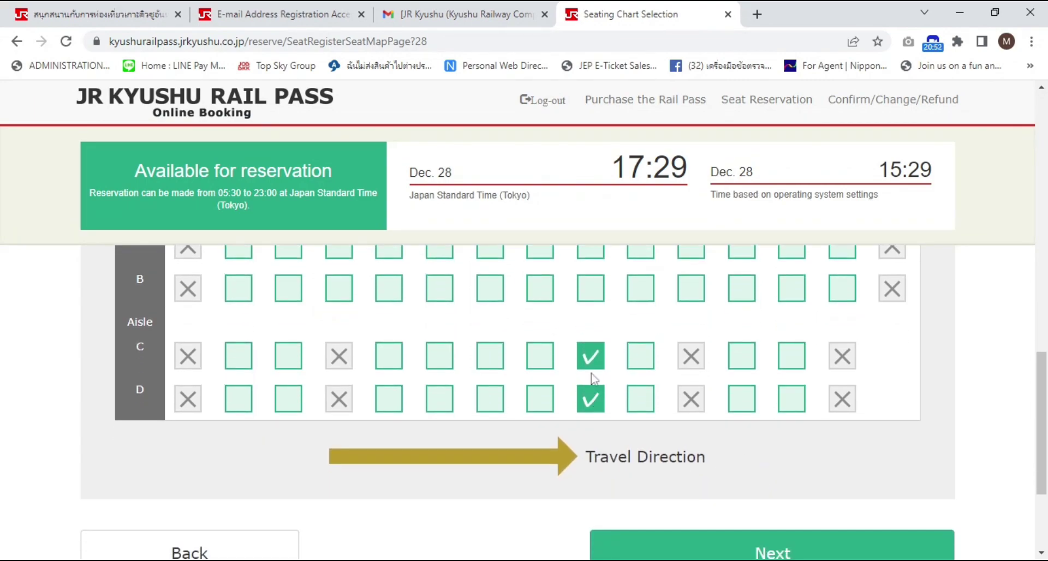
scroll(628, 384, "up", 1)
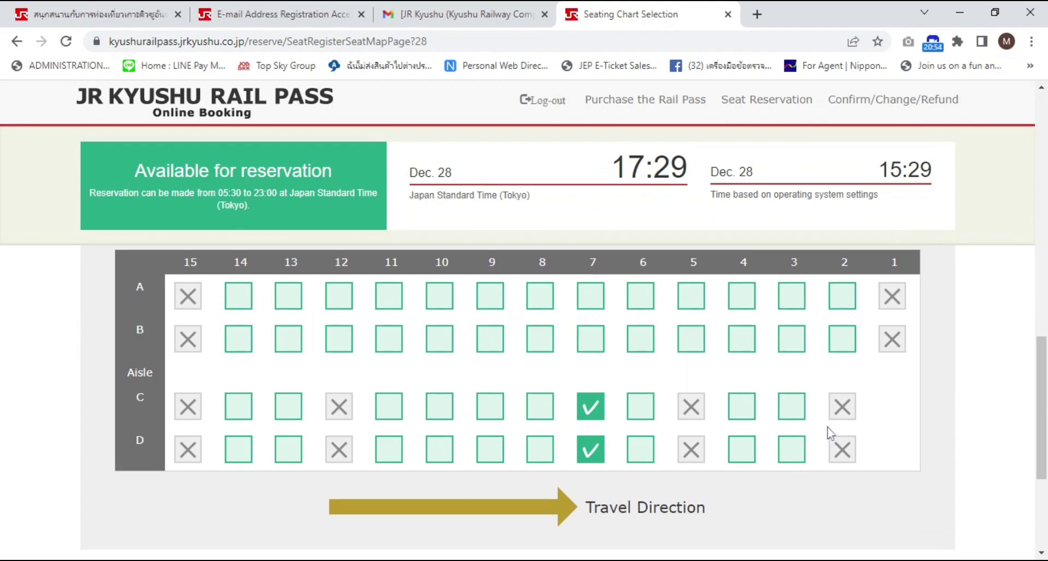
scroll(840, 433, "up", 1)
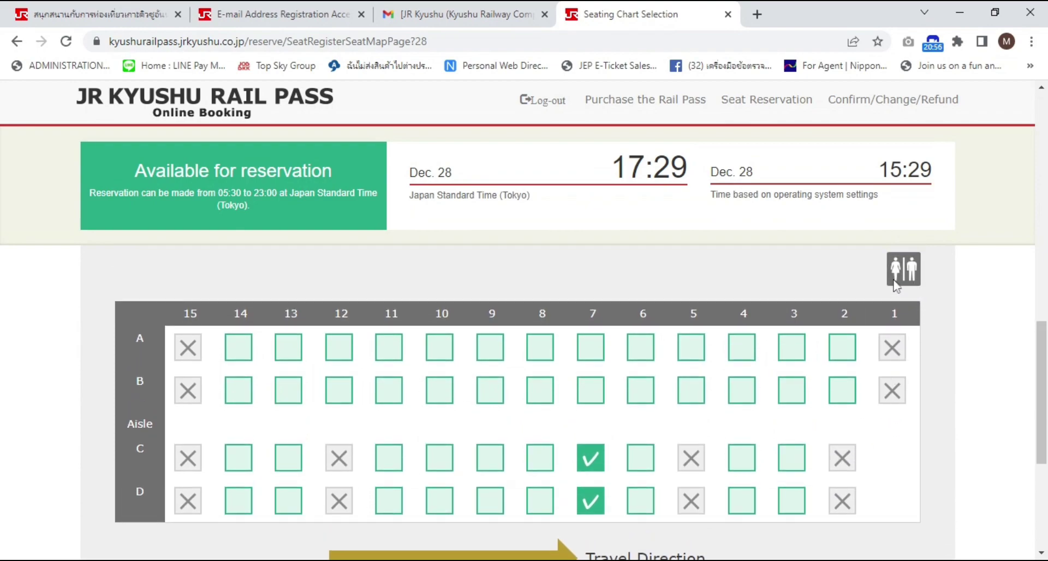
scroll(933, 310, "up", 1)
scroll(926, 339, "down", 2)
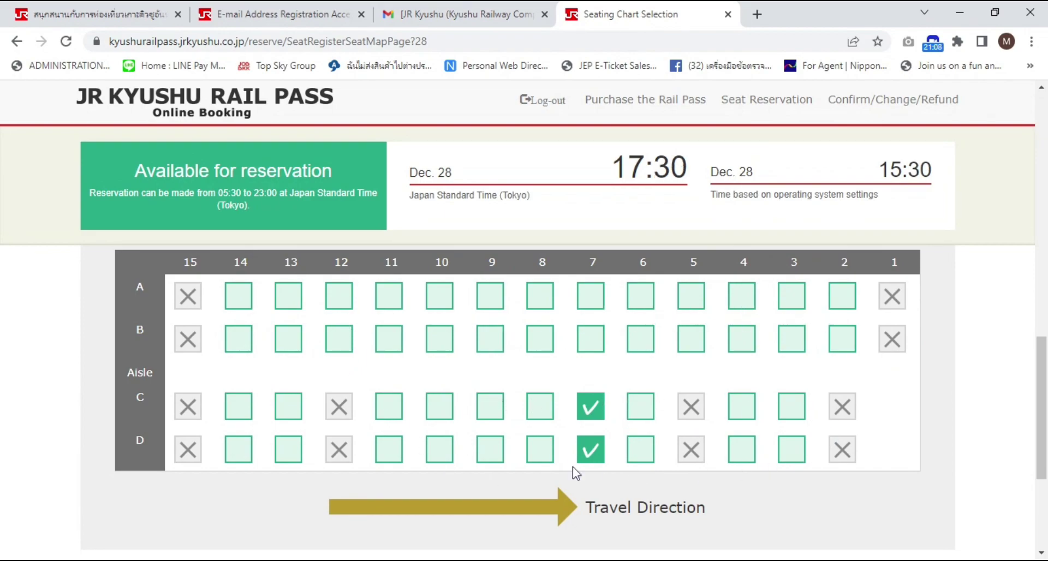
scroll(716, 531, "down", 2)
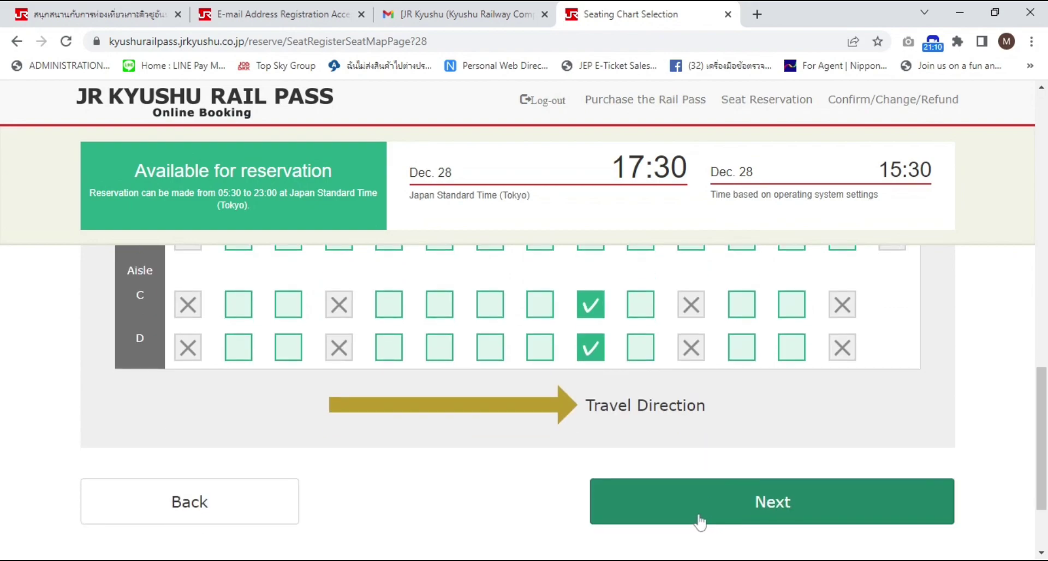
Submit the two chosen seats and move on to the pass details page
left_click(701, 519)
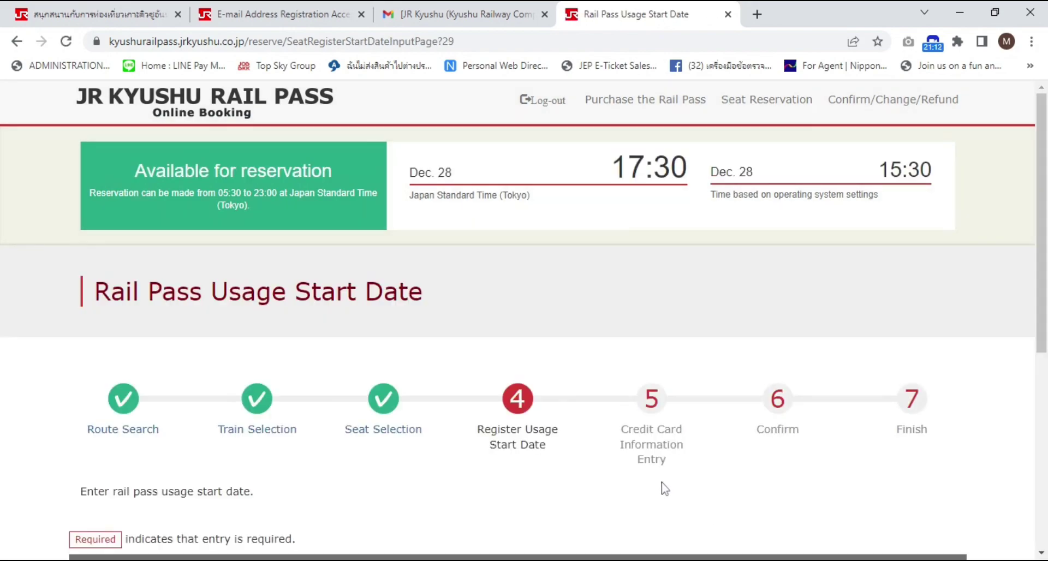
scroll(666, 483, "down", 3)
scroll(684, 489, "down", 1)
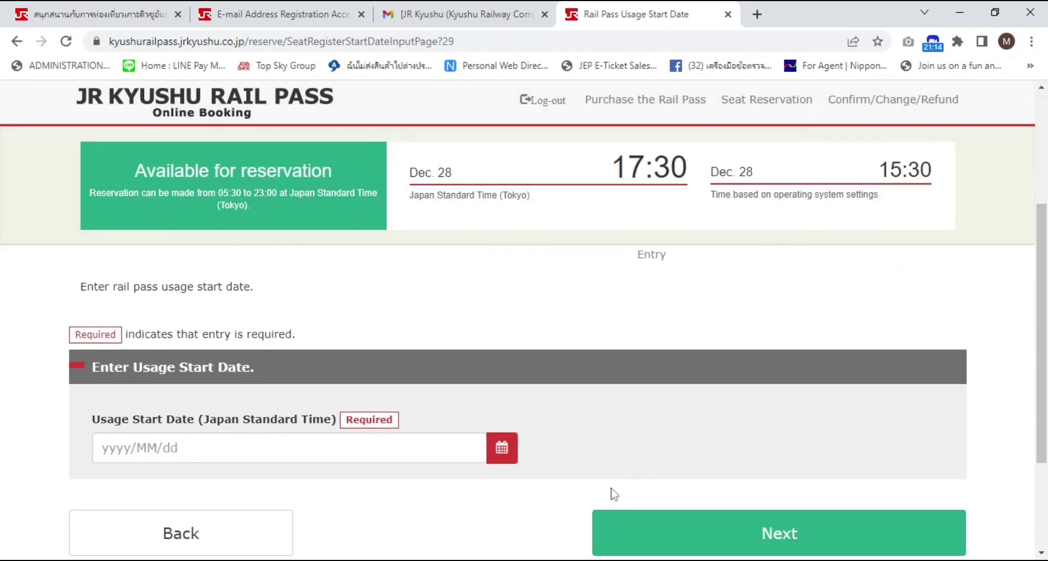
scroll(611, 491, "down", 1)
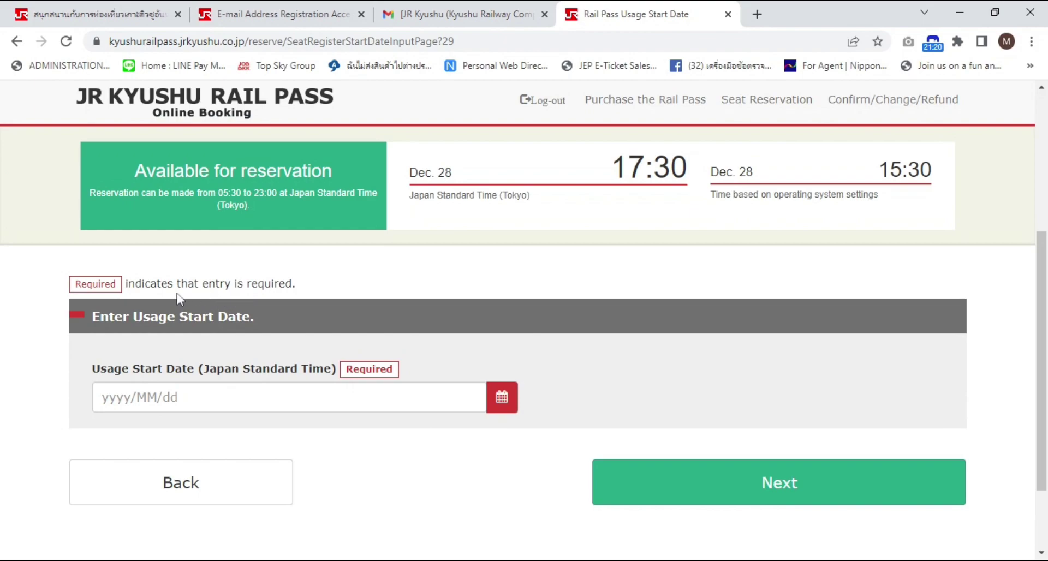
scroll(180, 297, "up", 3)
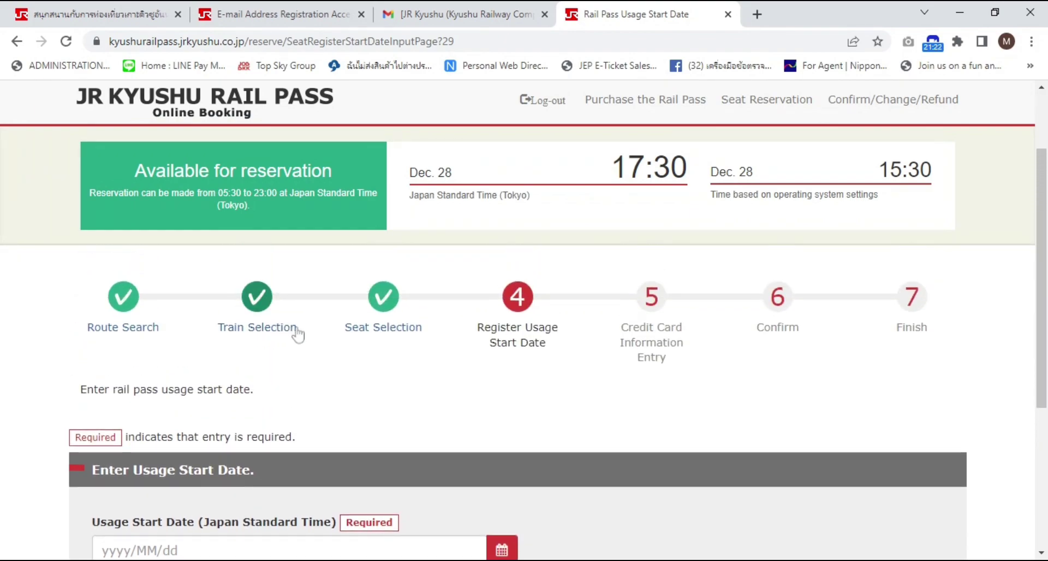
scroll(334, 414, "down", 2)
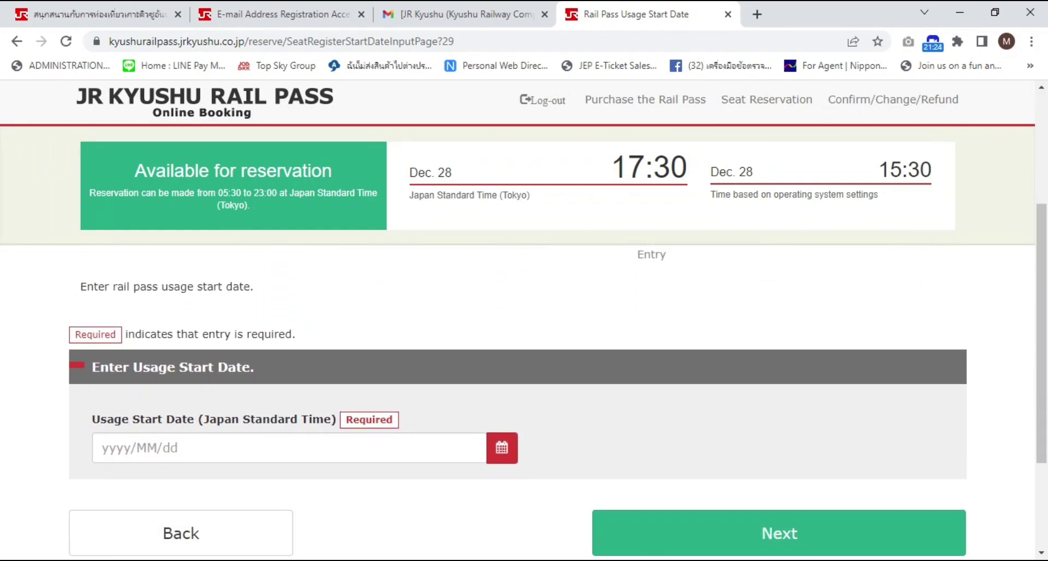
scroll(494, 431, "down", 1)
Set the rail pass usage start date to 2023/01/26 and continue to credit card entry
left_click(498, 414)
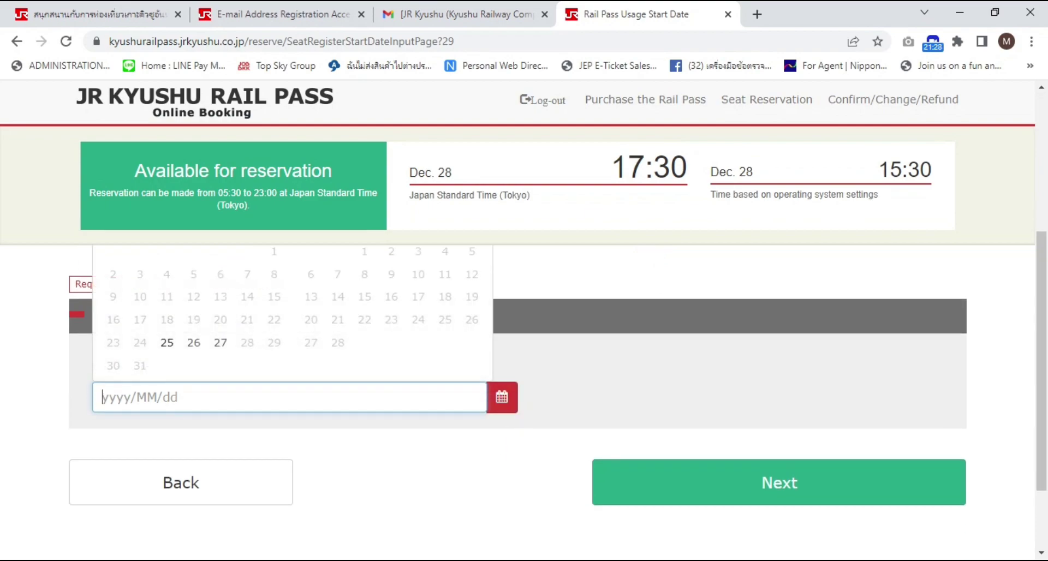
scroll(328, 387, "up", 1)
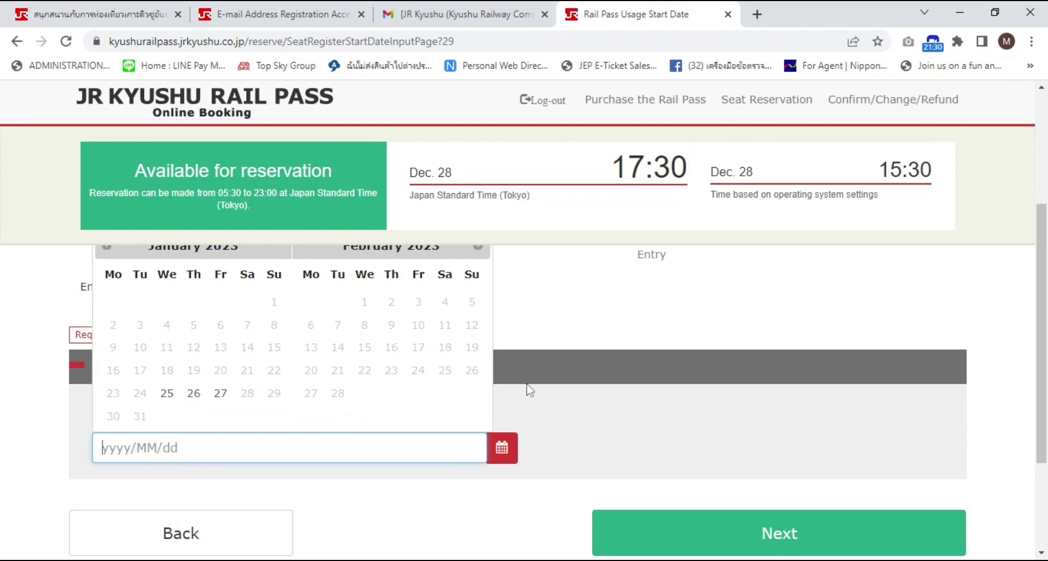
left_click(193, 393)
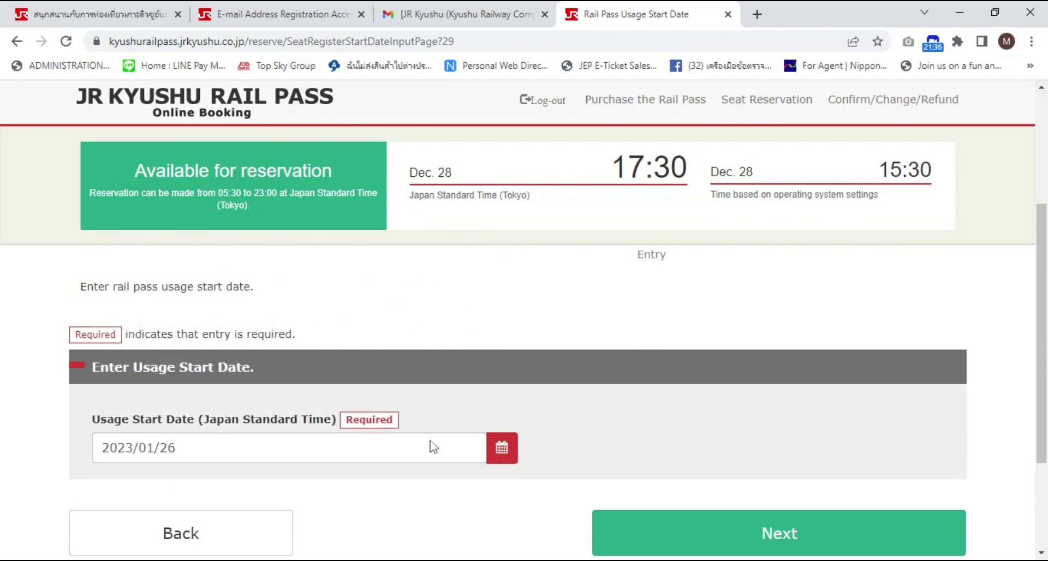
scroll(633, 476, "down", 2)
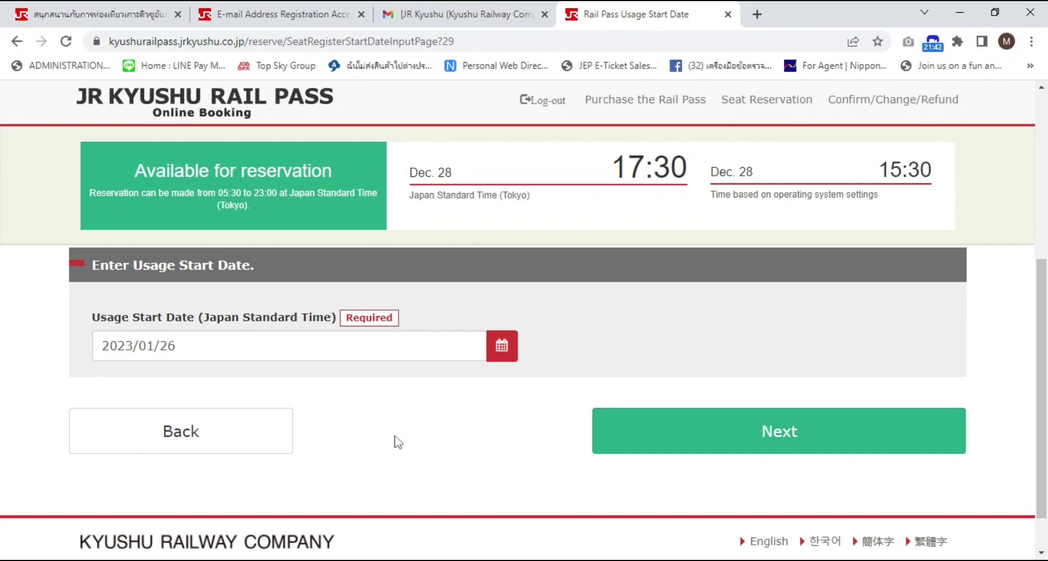
left_click(651, 445)
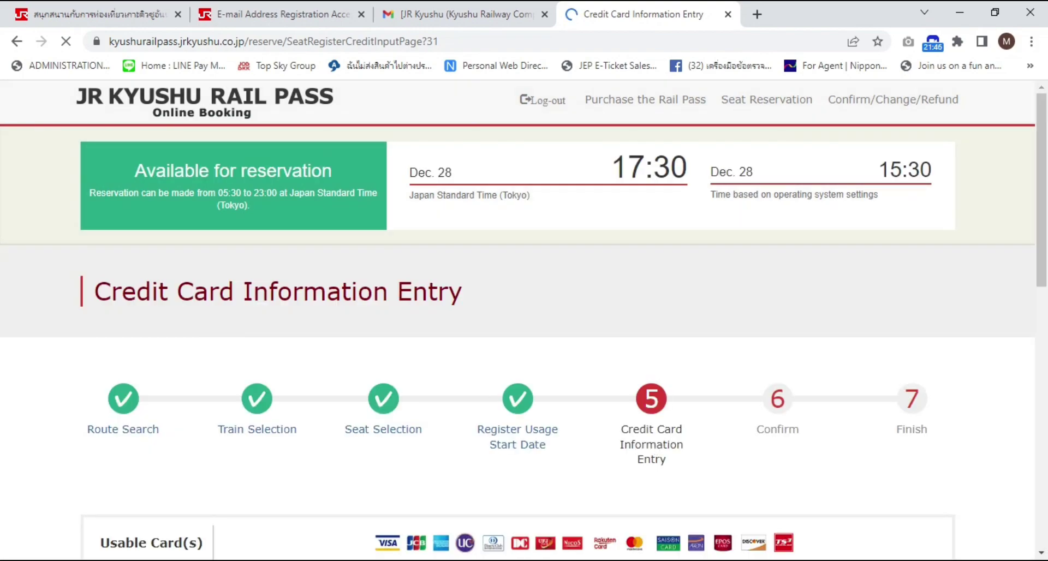
scroll(599, 455, "down", 4)
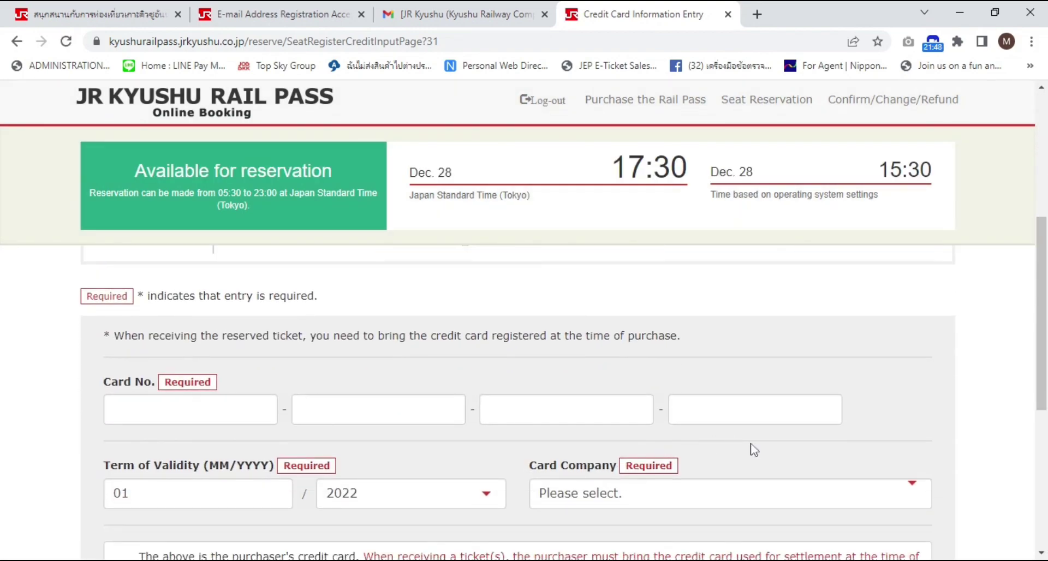
scroll(751, 449, "up", 3)
scroll(753, 449, "up", 2)
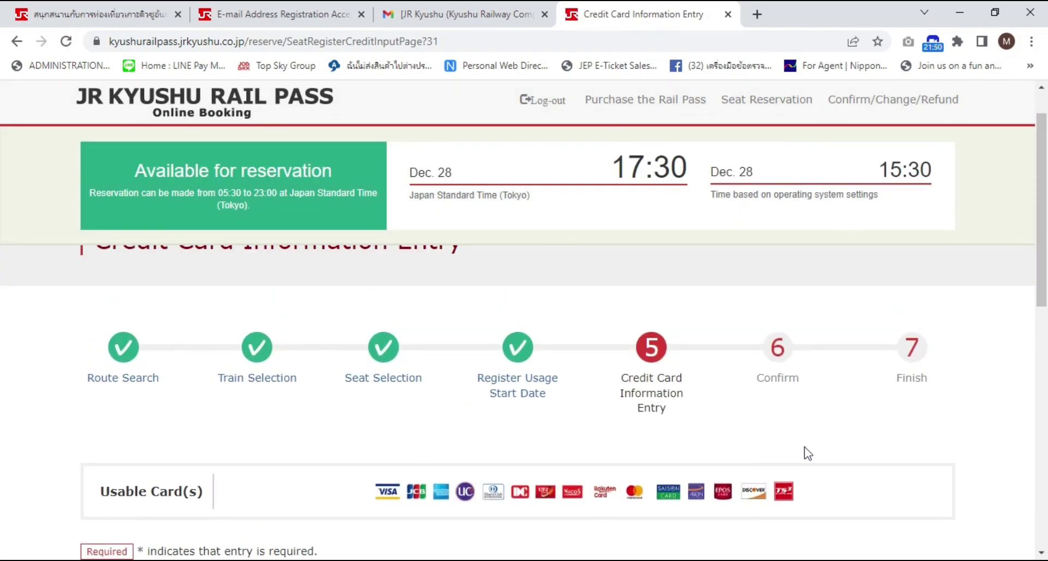
scroll(839, 431, "up", 1)
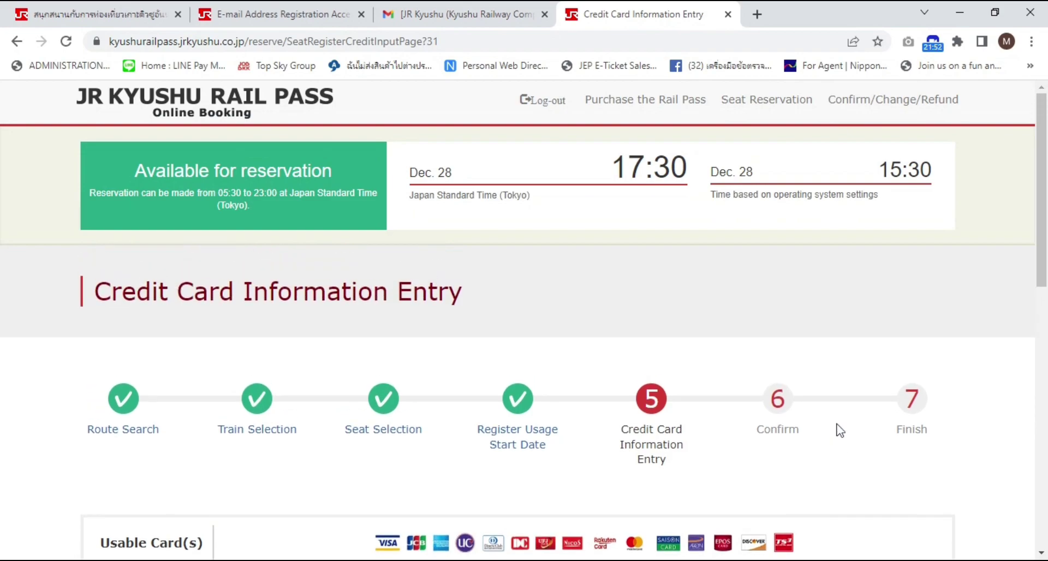
scroll(840, 430, "down", 3)
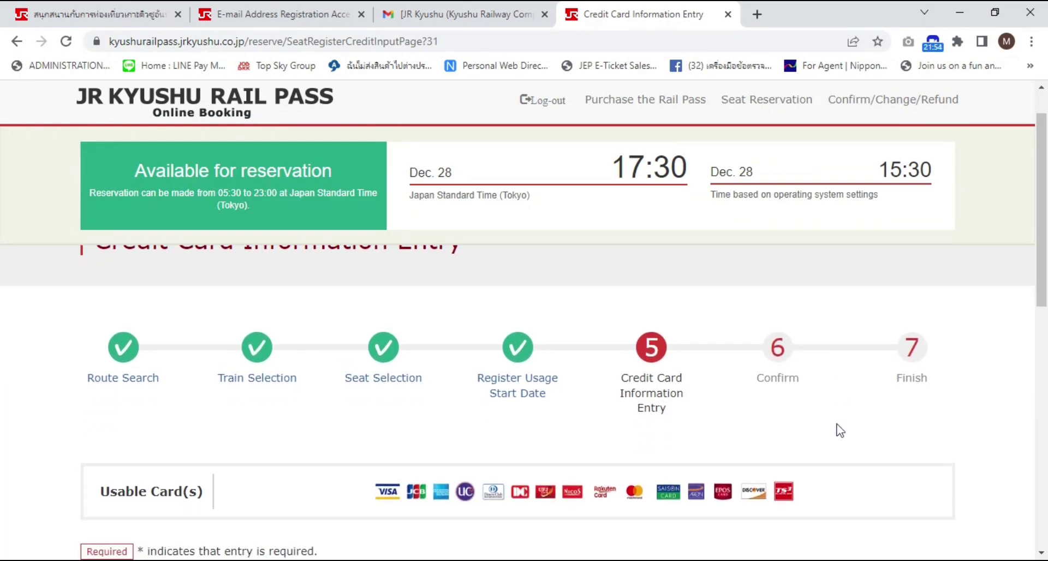
scroll(839, 430, "up", 3)
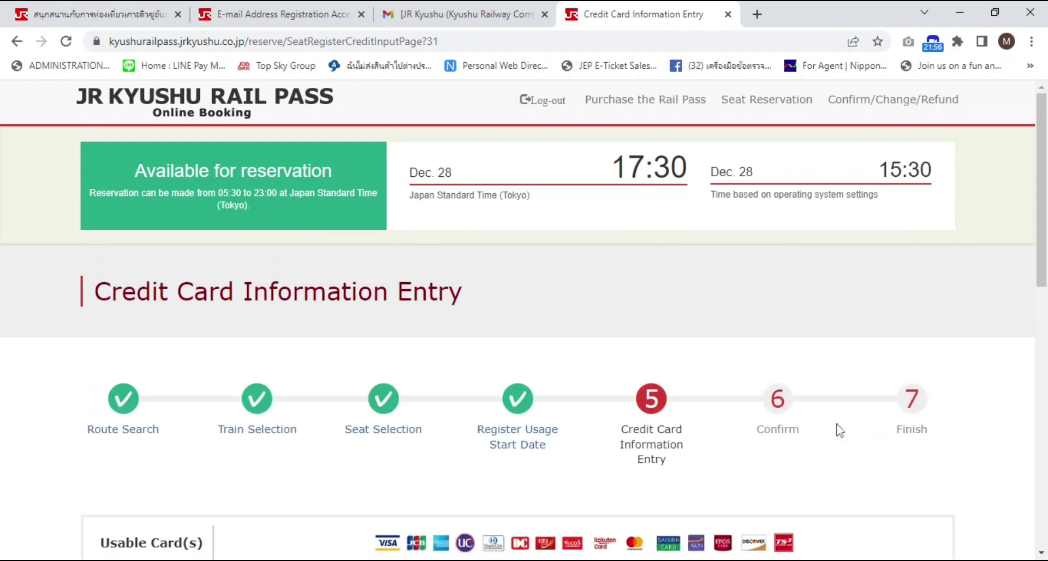
scroll(840, 430, "down", 5)
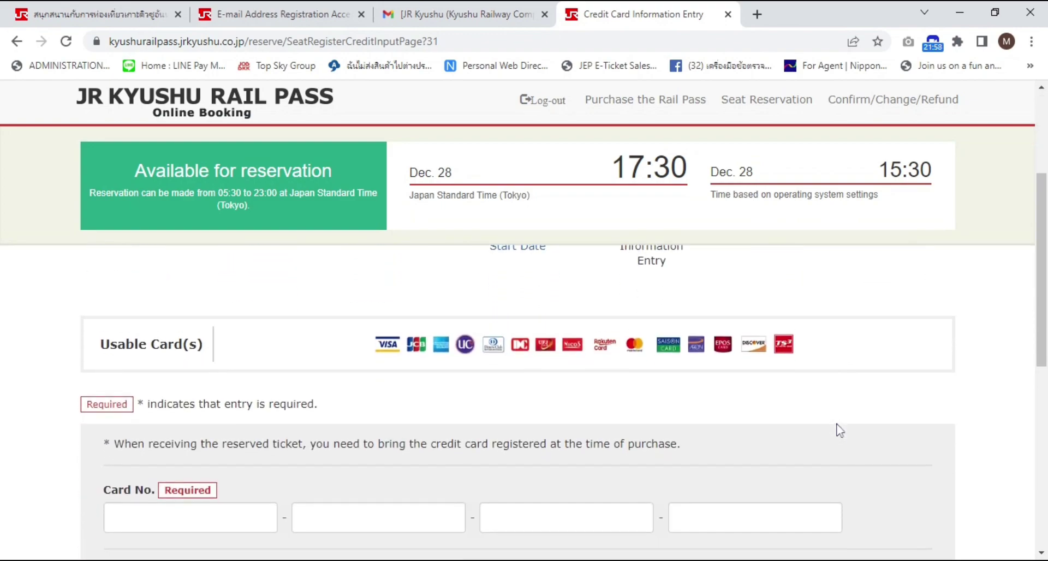
scroll(836, 431, "down", 2)
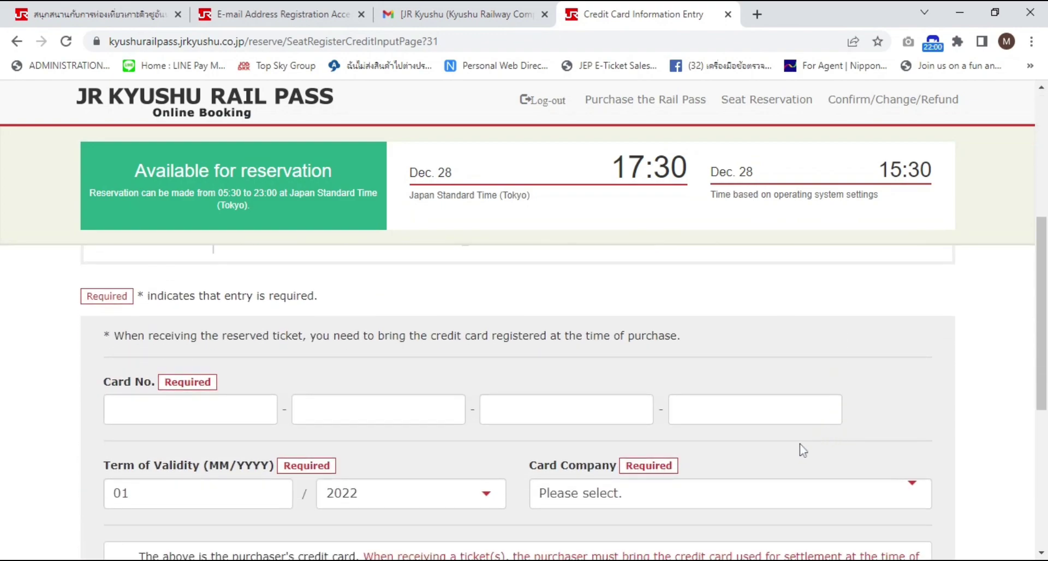
scroll(815, 470, "down", 3)
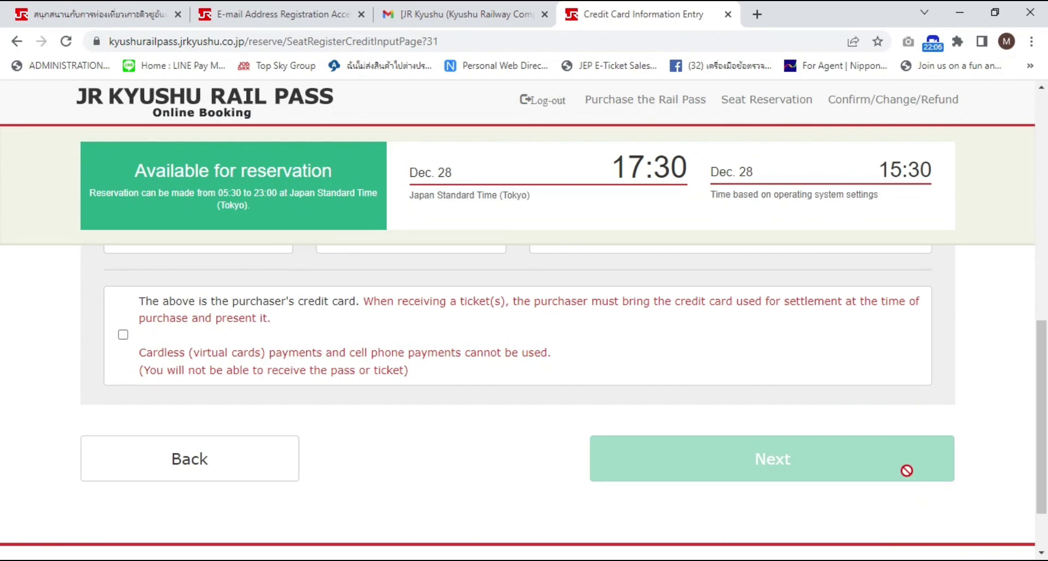
scroll(908, 475, "down", 2)
scroll(914, 487, "up", 7)
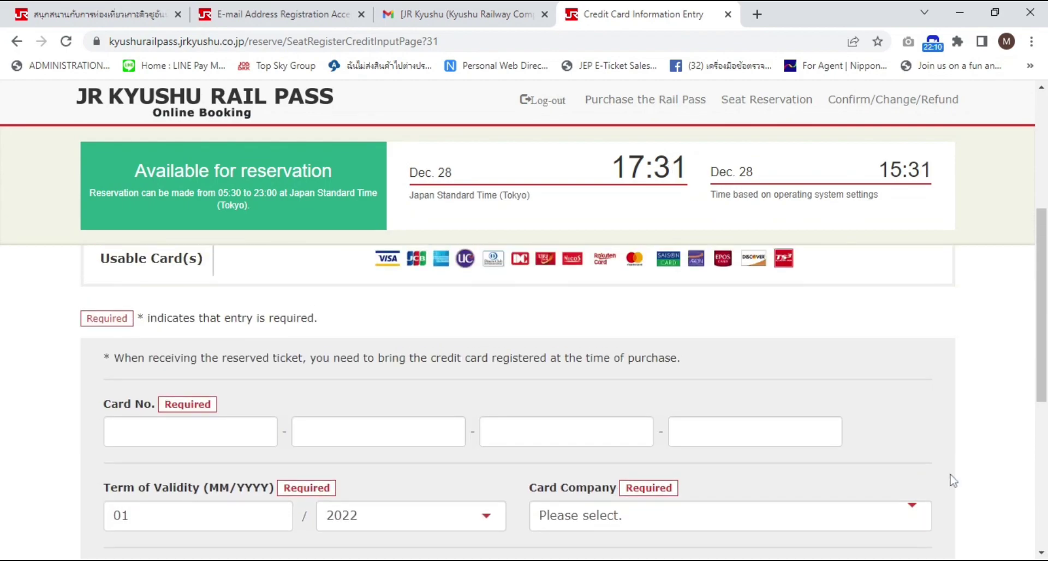
scroll(937, 471, "up", 4)
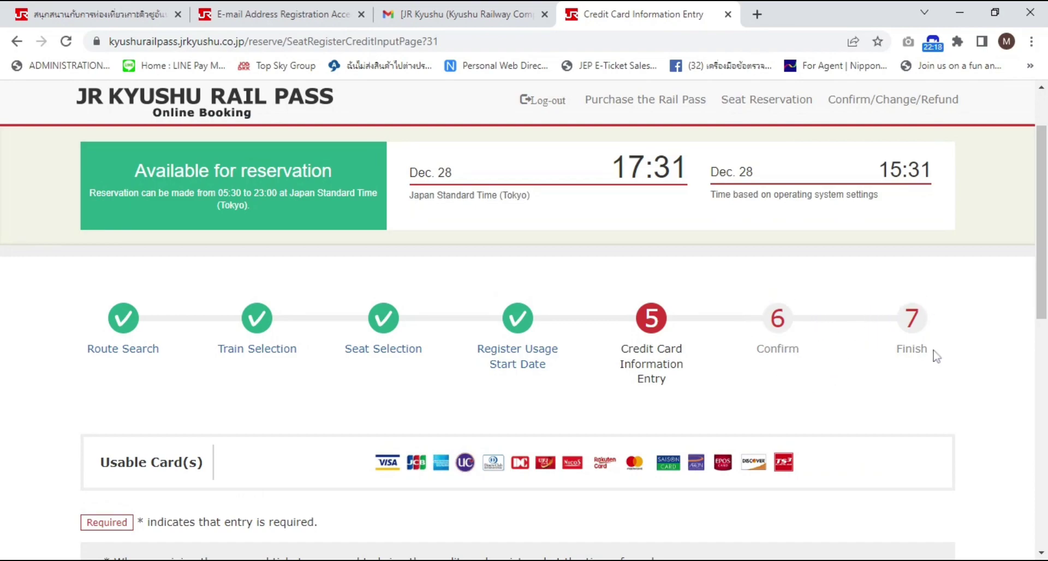
scroll(966, 370, "down", 3)
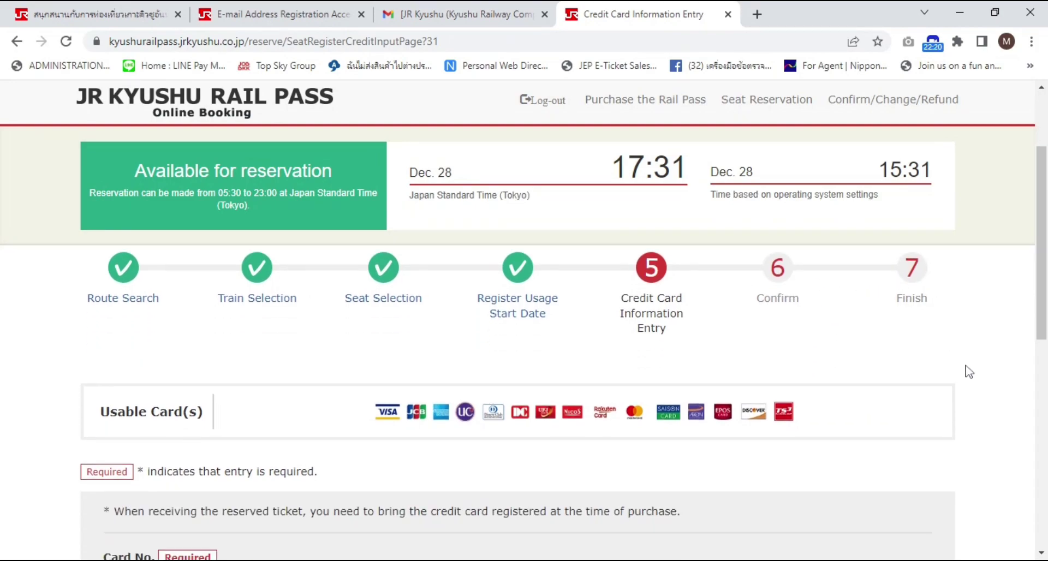
scroll(969, 372, "down", 5)
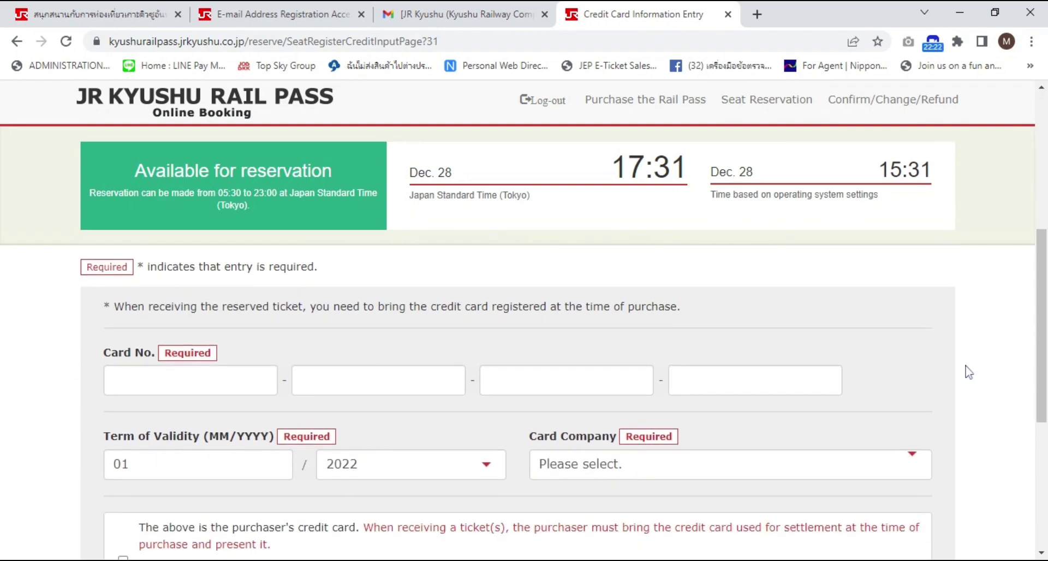
scroll(969, 371, "down", 2)
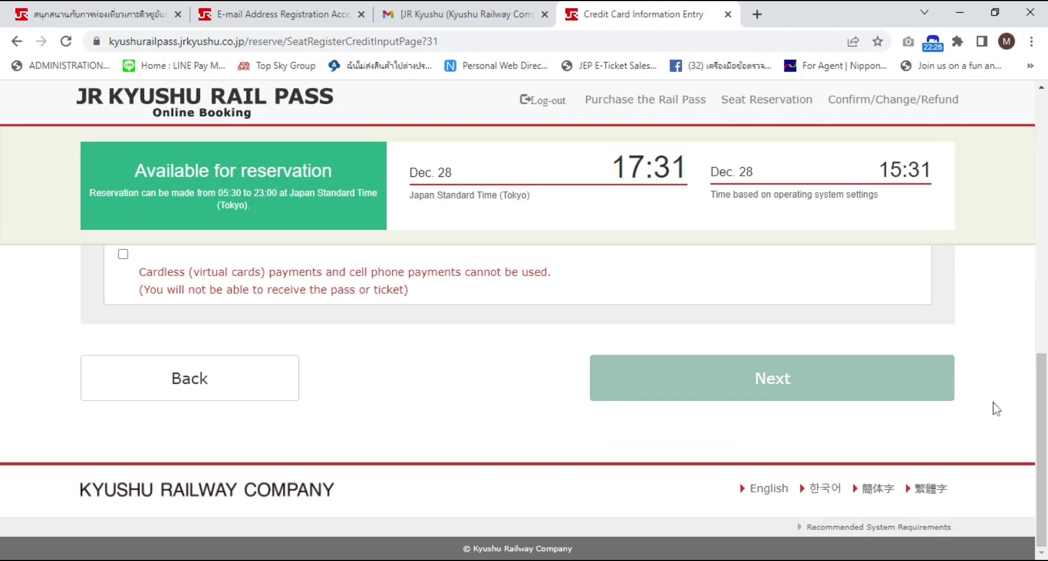
scroll(996, 409, "up", 9)
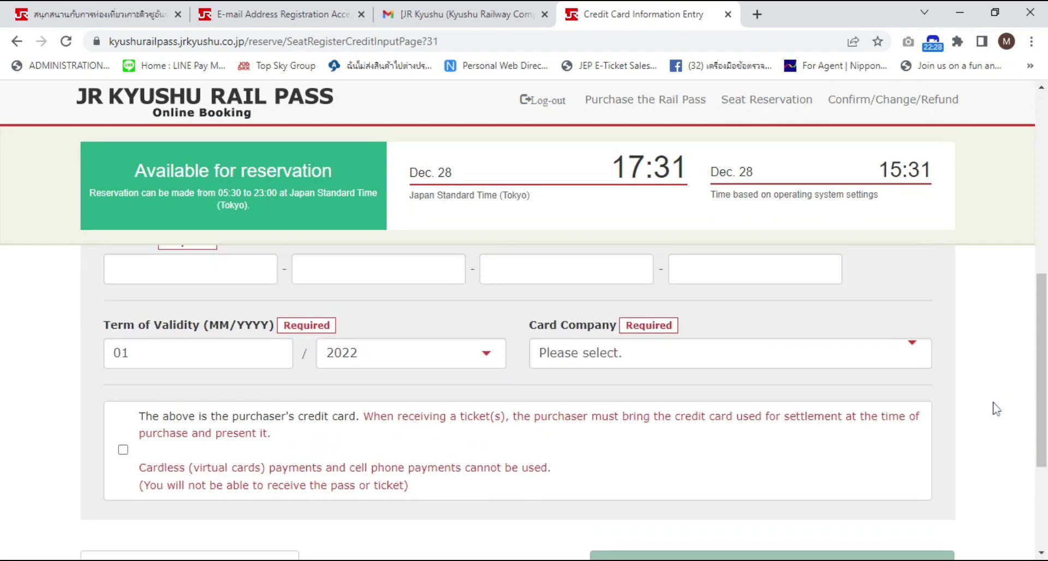
scroll(996, 411, "up", 1)
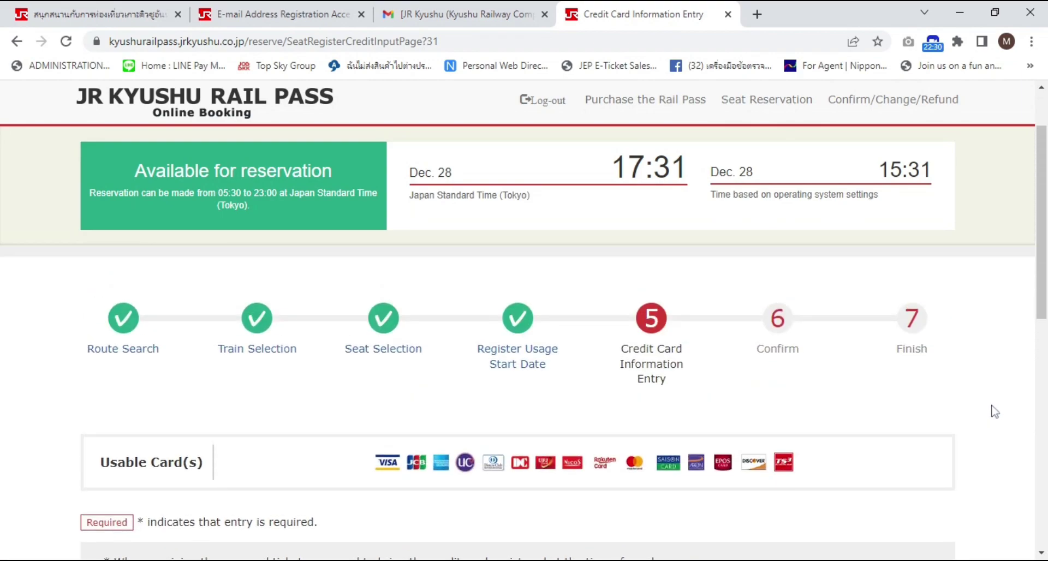
scroll(994, 411, "up", 2)
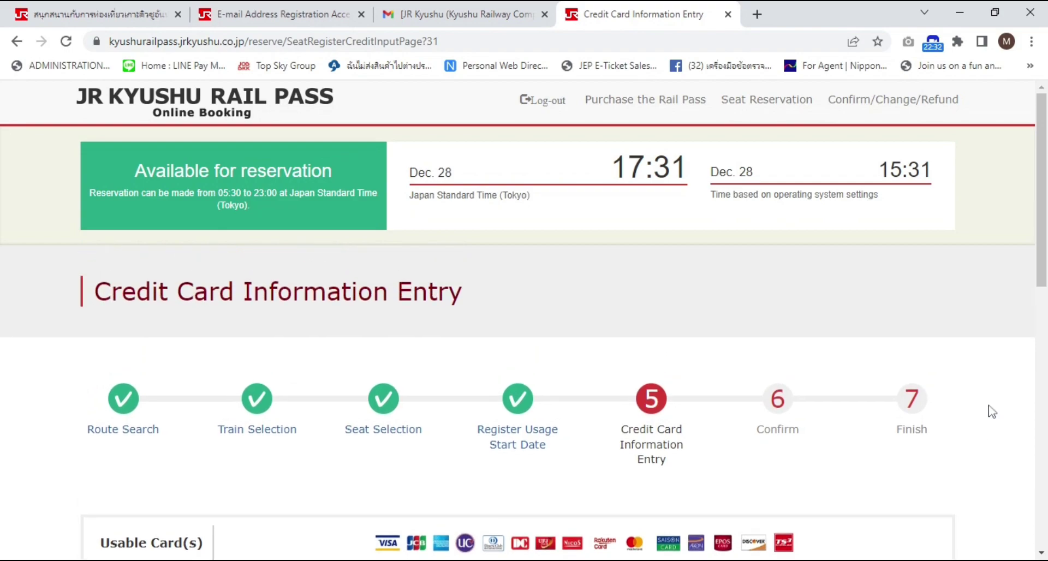
scroll(989, 412, "down", 4)
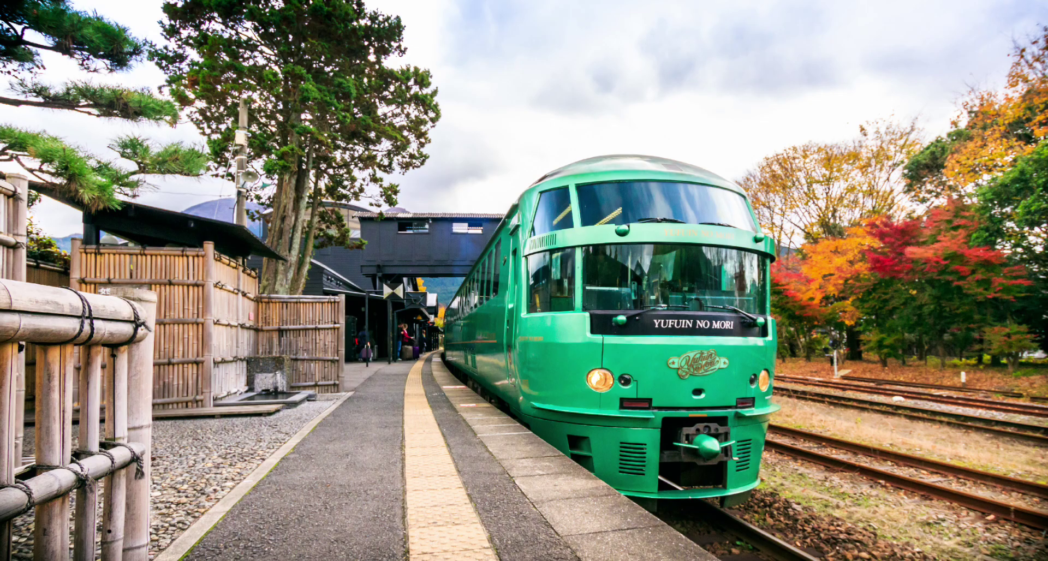